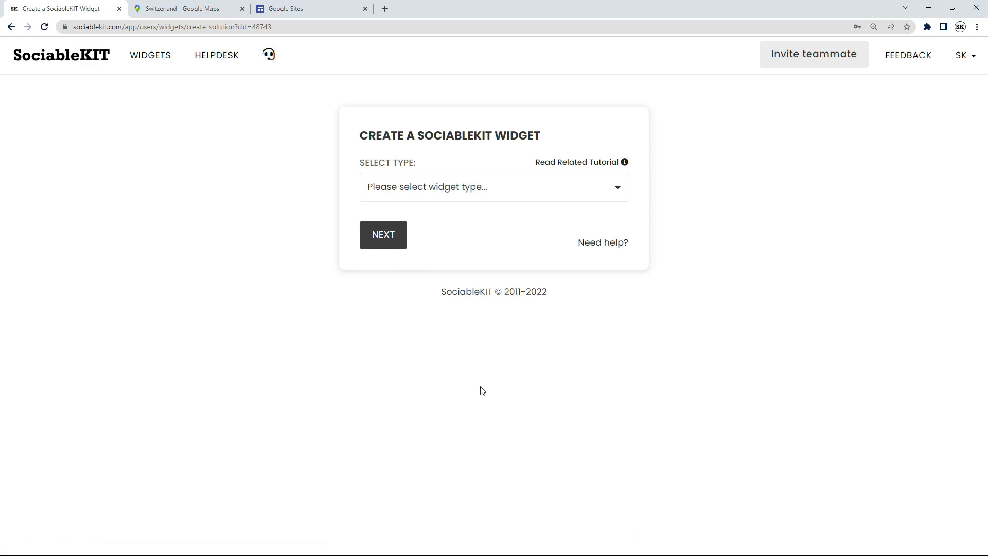
Choose Google Business Photos as the type of the new widget
{"action": "left_click", "coordinate": [470, 194]}
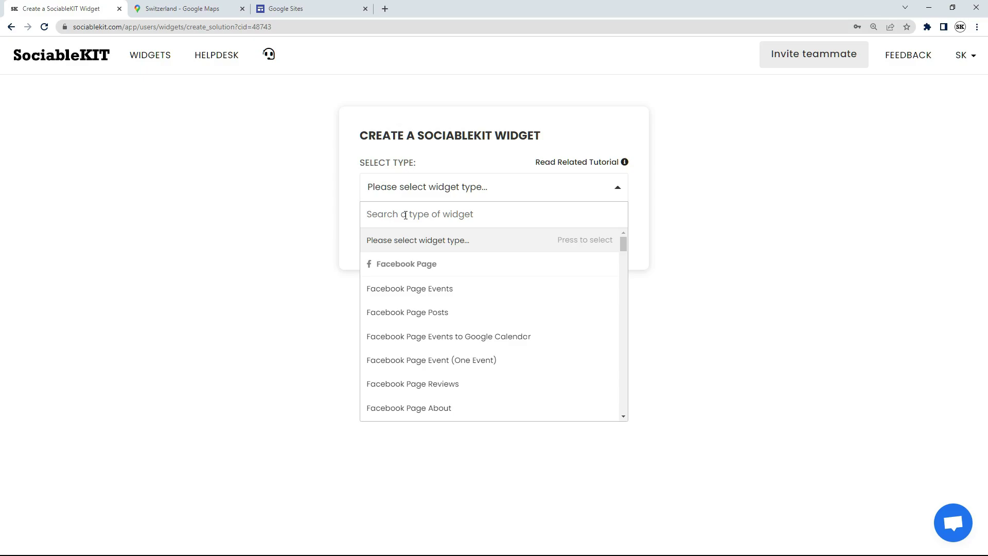
{"action": "type", "text": "Google business photos"}
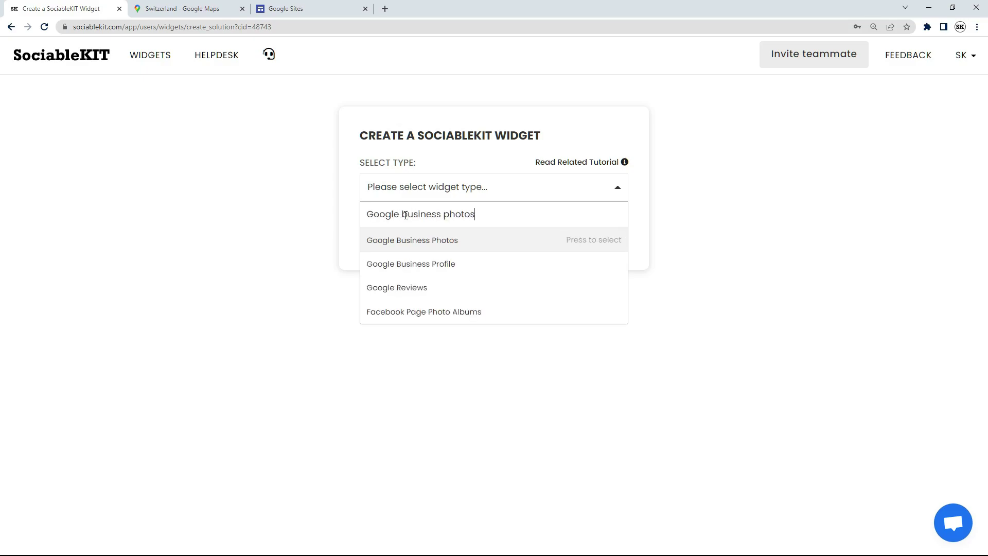
{"action": "left_click", "coordinate": [430, 241]}
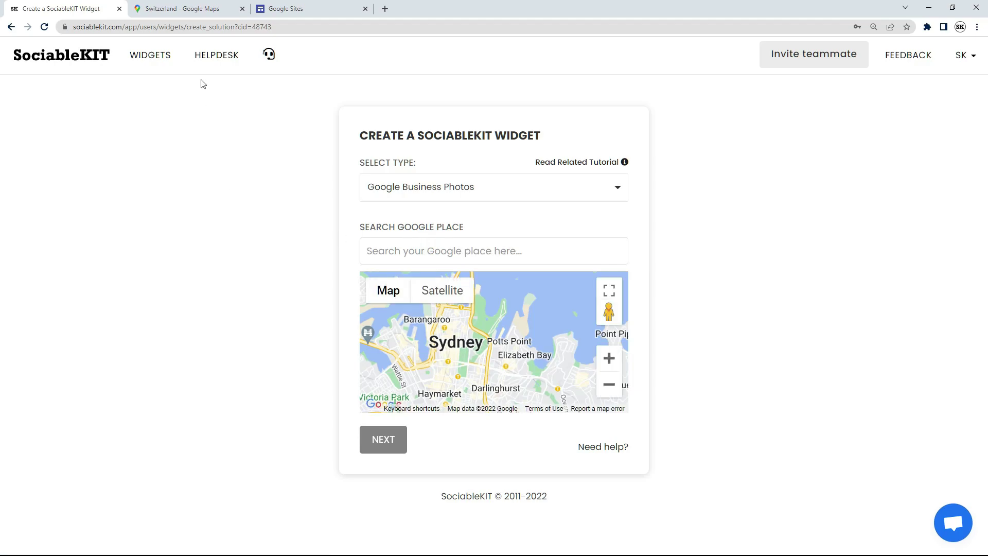
Switch to Google Maps and copy the place name "Switzerland" from its search field
{"action": "left_click", "coordinate": [198, 10]}
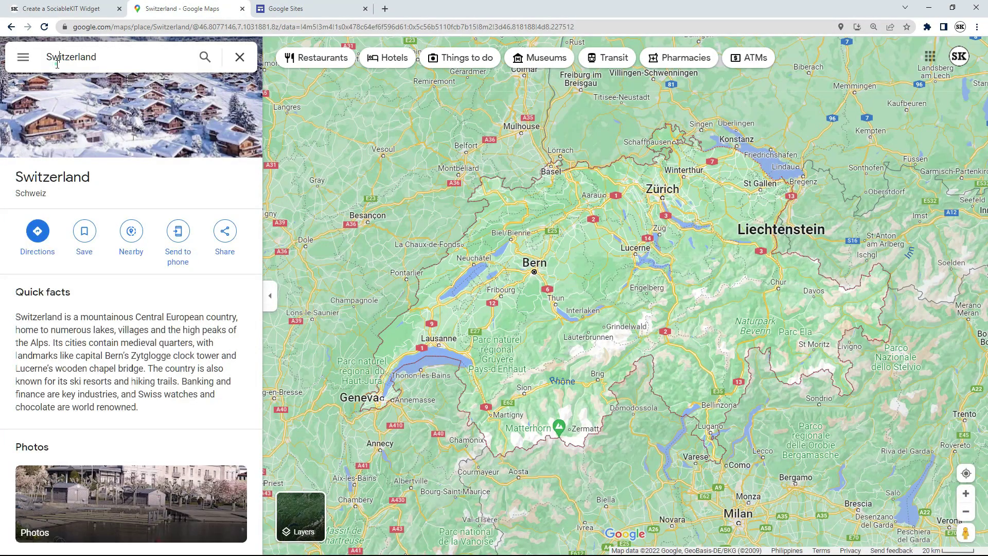
{"action": "left_click", "coordinate": [57, 64]}
{"action": "left_click_drag", "start_coordinate": [49, 56], "coordinate": [116, 59]}
{"action": "right_click", "coordinate": [78, 61]}
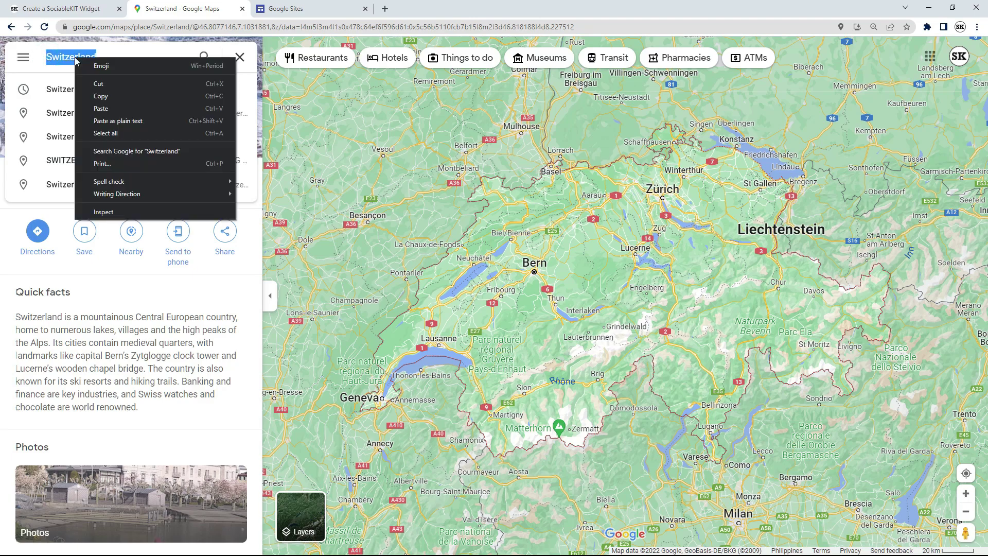
{"action": "left_click", "coordinate": [102, 98]}
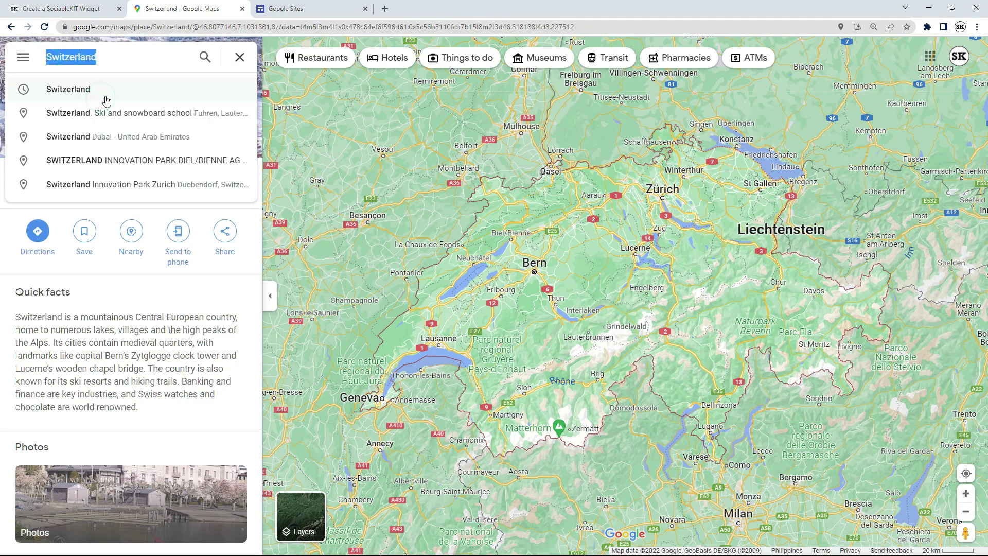
Return to the SociableKIT widget form, paste Switzerland as the Google place, pick the matching suggestion and proceed to create the widget
{"action": "left_click", "coordinate": [82, 12]}
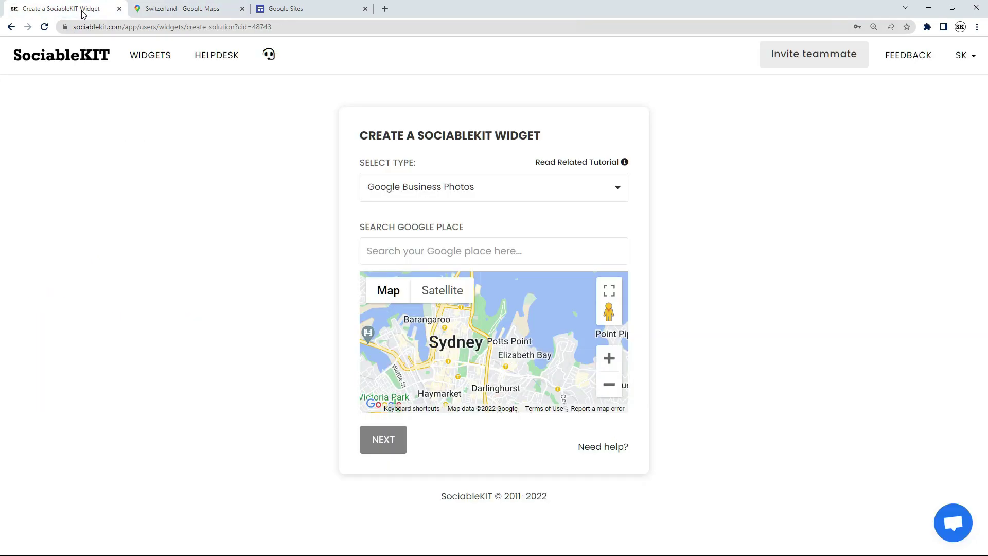
{"action": "right_click", "coordinate": [399, 256]}
{"action": "left_click", "coordinate": [411, 332]}
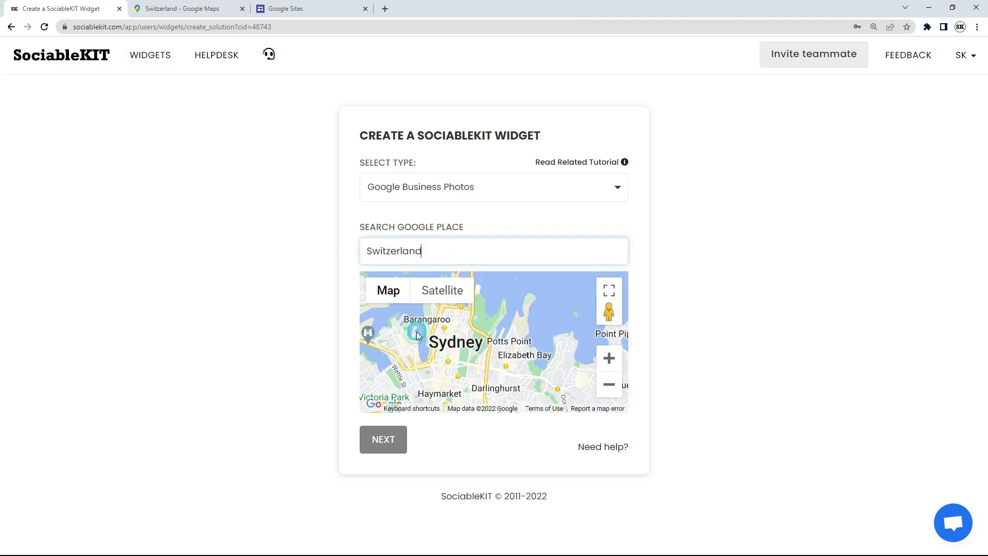
{"action": "left_click", "coordinate": [424, 279]}
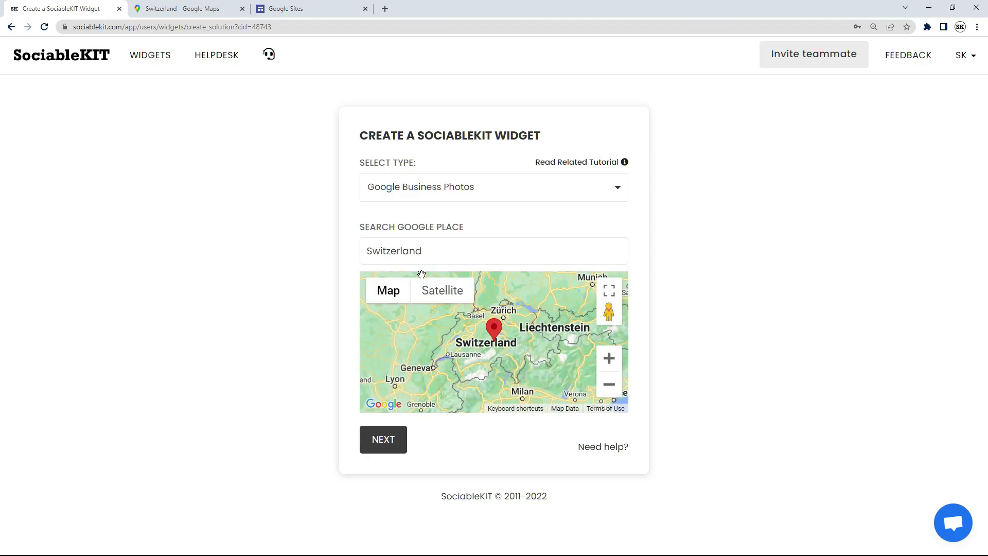
{"action": "left_click", "coordinate": [383, 441]}
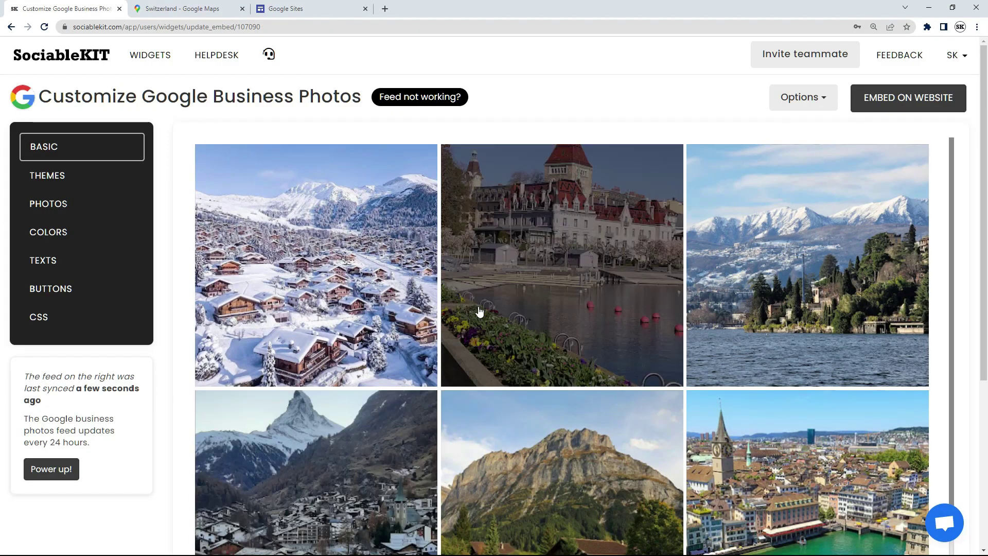
Apply the Maayos Theme as the widget's color theme and save the change
{"action": "left_click", "coordinate": [70, 176]}
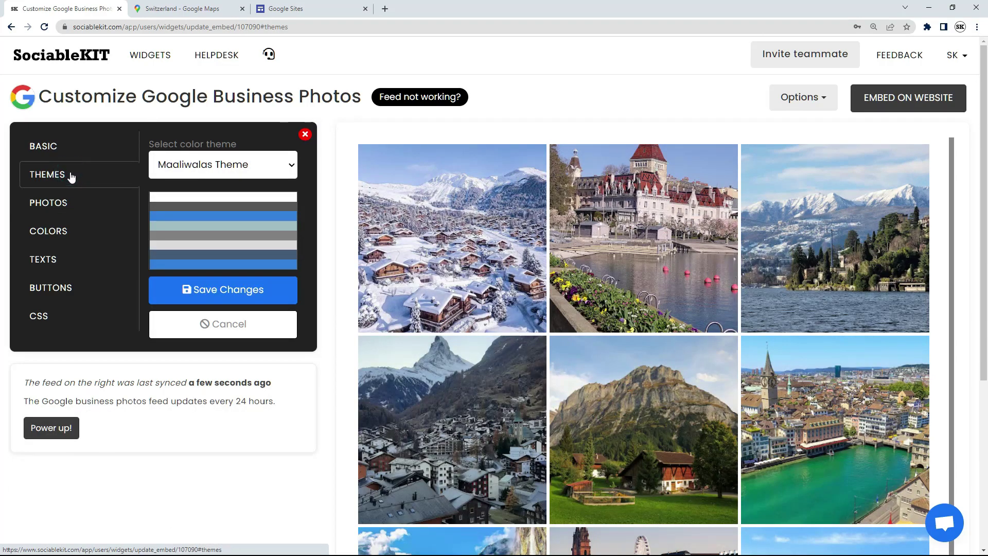
{"action": "left_click", "coordinate": [205, 165]}
{"action": "left_click", "coordinate": [204, 220]}
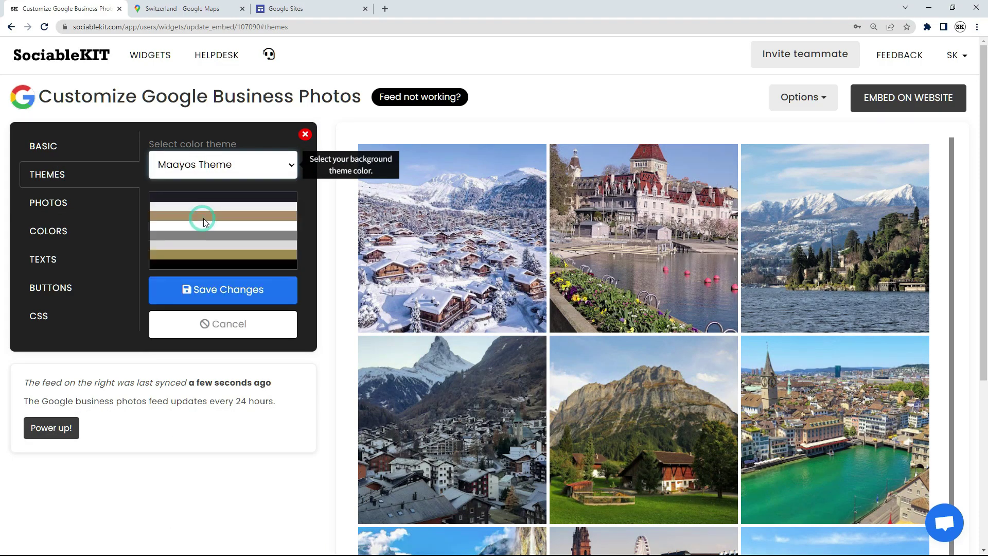
{"action": "left_click", "coordinate": [223, 292]}
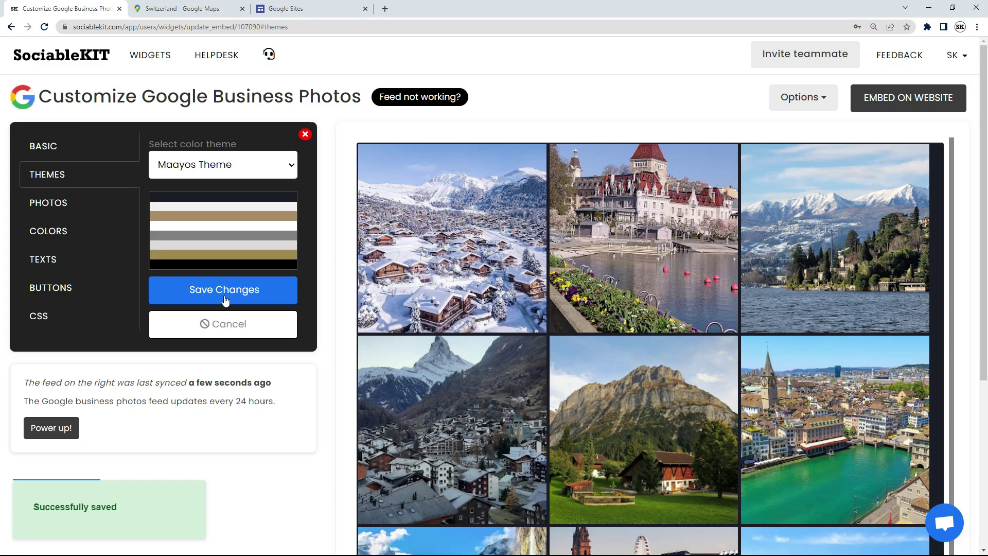
Set the widget's color theme back to Maaliwalas Theme and save the change
{"action": "left_click", "coordinate": [211, 170]}
{"action": "left_click", "coordinate": [211, 200]}
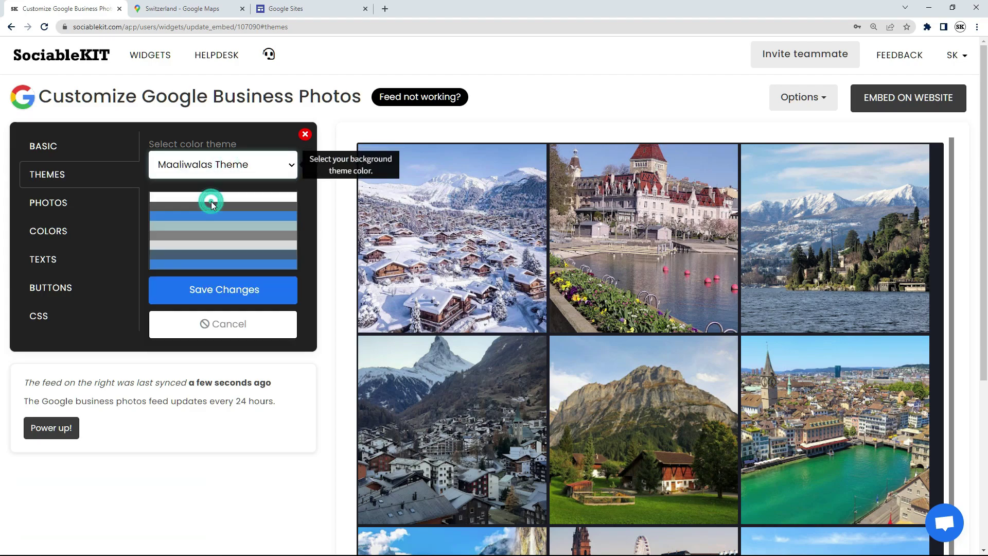
{"action": "left_click", "coordinate": [230, 293]}
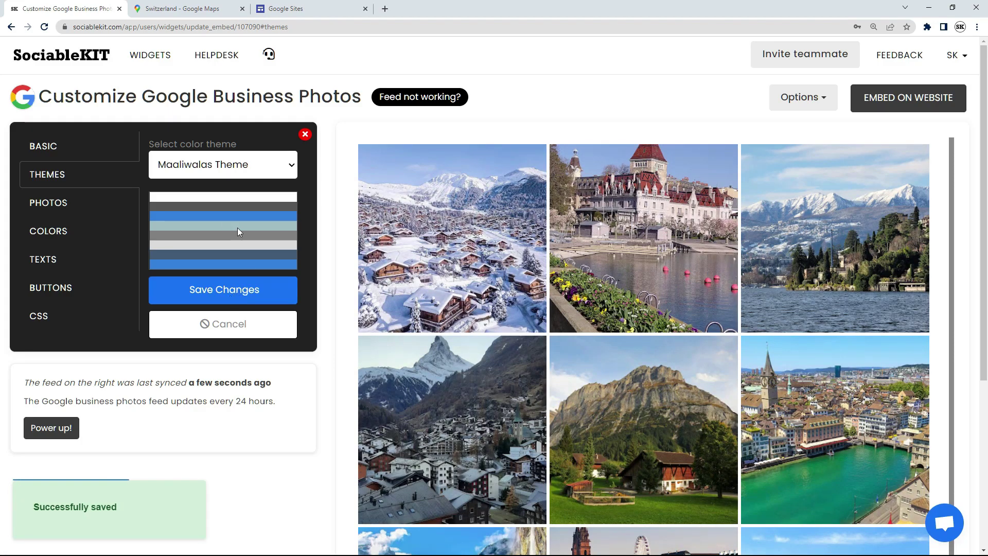
Change the photo layout to Carousel and save the change
{"action": "left_click", "coordinate": [68, 204]}
{"action": "left_click", "coordinate": [217, 171]}
{"action": "left_click", "coordinate": [208, 202]}
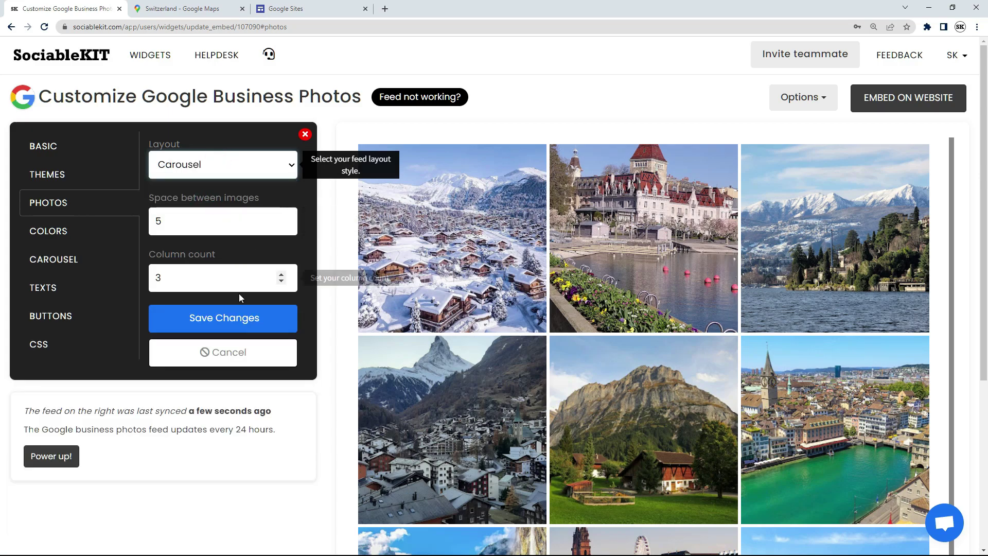
{"action": "left_click", "coordinate": [219, 319]}
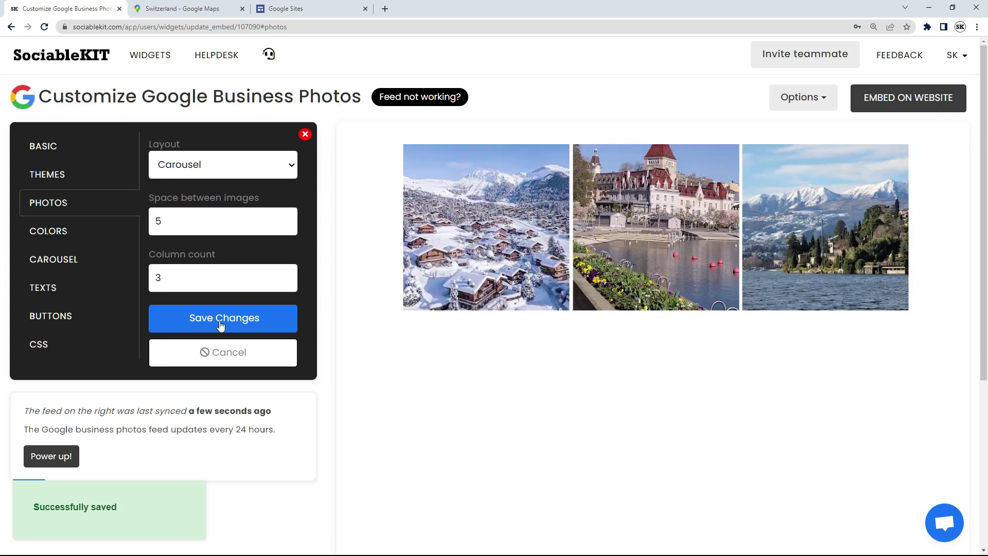
Set the carousel's arrow color to gray #6a6a6a, save it, and page the carousel preview forward and back
{"action": "left_click", "coordinate": [91, 263]}
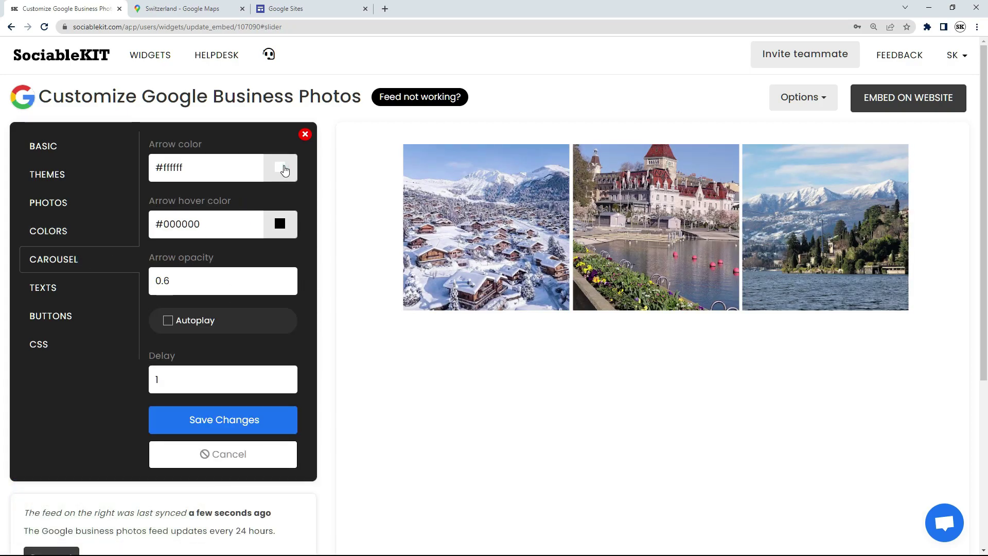
{"action": "left_click", "coordinate": [283, 169]}
{"action": "left_click_drag", "start_coordinate": [244, 197], "coordinate": [204, 223]}
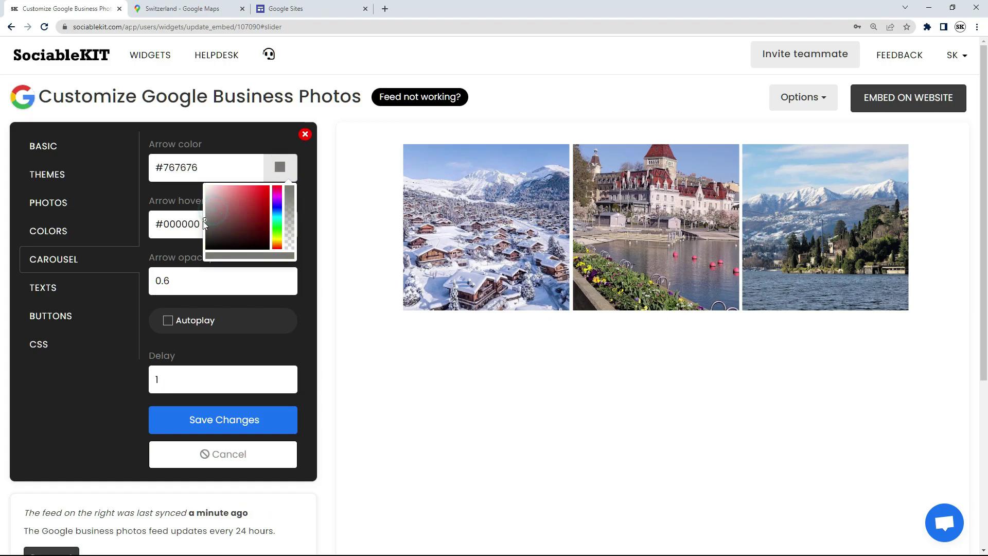
{"action": "left_click", "coordinate": [204, 218]}
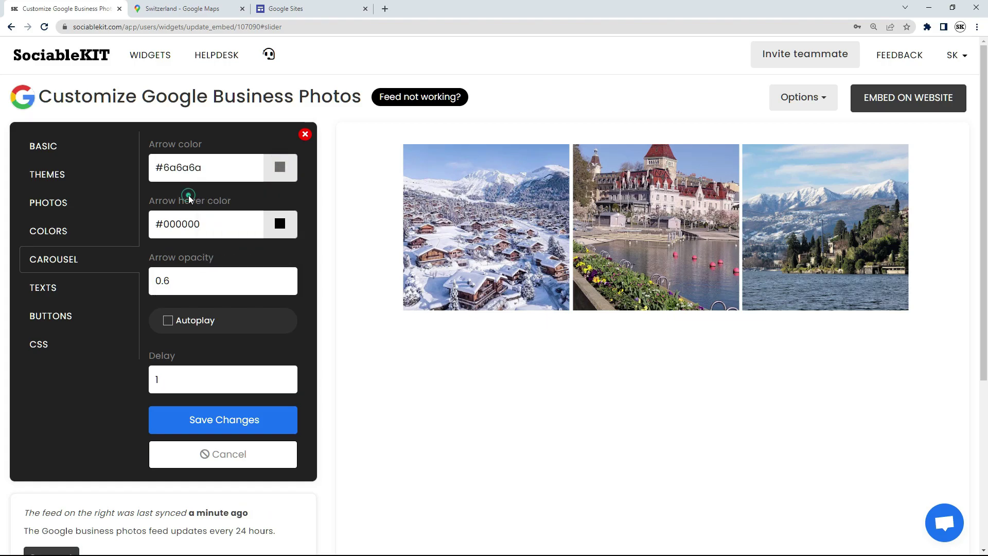
{"action": "left_click", "coordinate": [221, 420]}
{"action": "left_click", "coordinate": [935, 234]}
{"action": "left_click", "coordinate": [935, 230]}
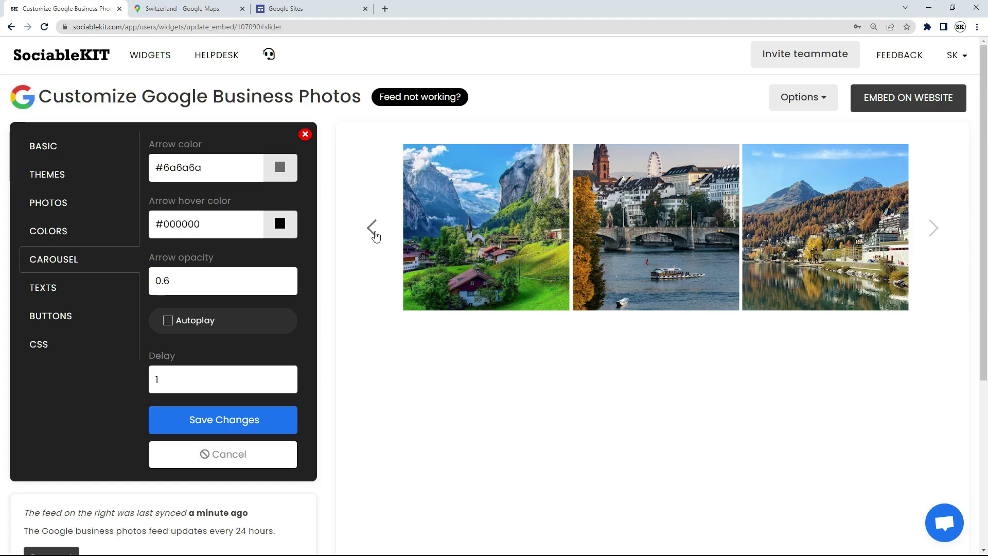
{"action": "left_click", "coordinate": [373, 231]}
{"action": "left_click", "coordinate": [374, 231]}
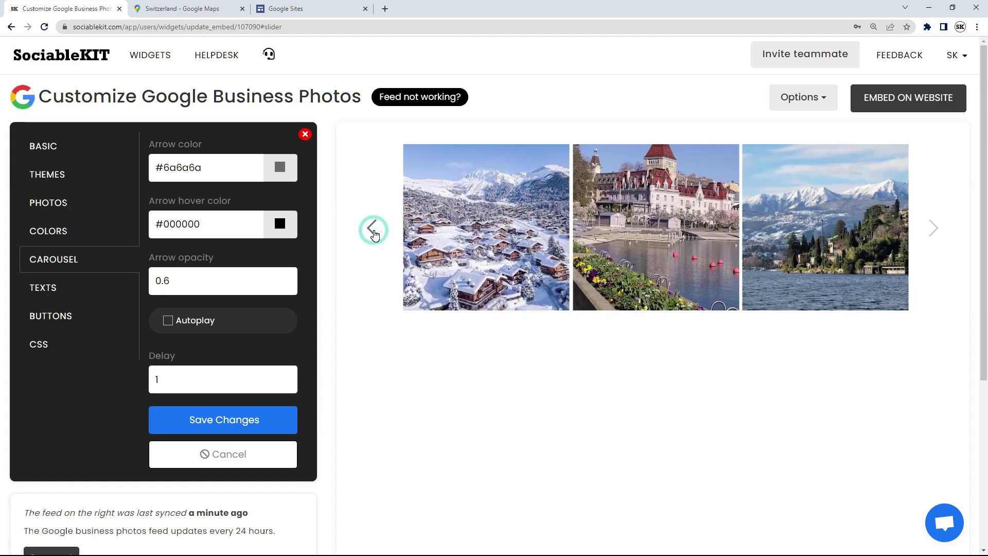
Set the photo layout back to Grid and save the change
{"action": "left_click", "coordinate": [60, 202]}
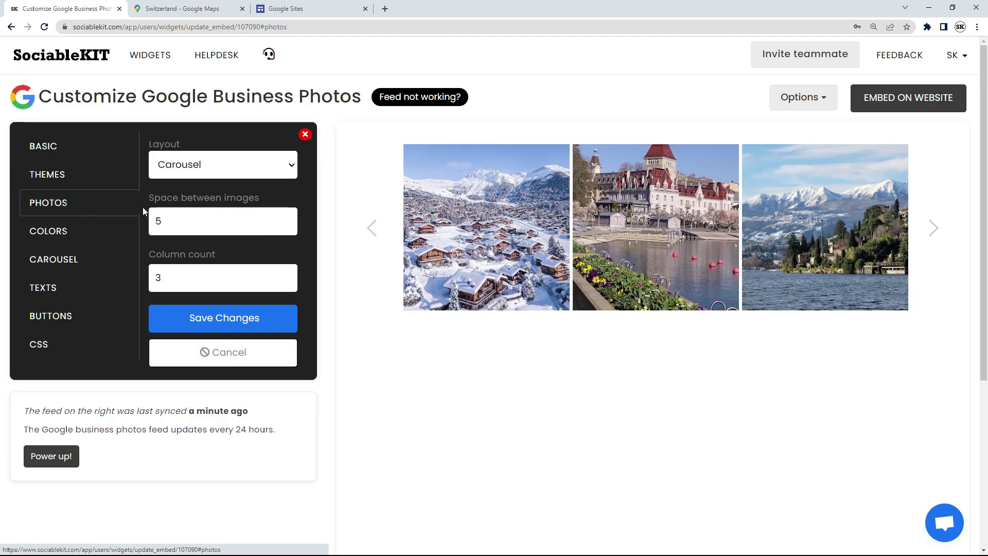
{"action": "left_click", "coordinate": [220, 172]}
{"action": "left_click", "coordinate": [215, 186]}
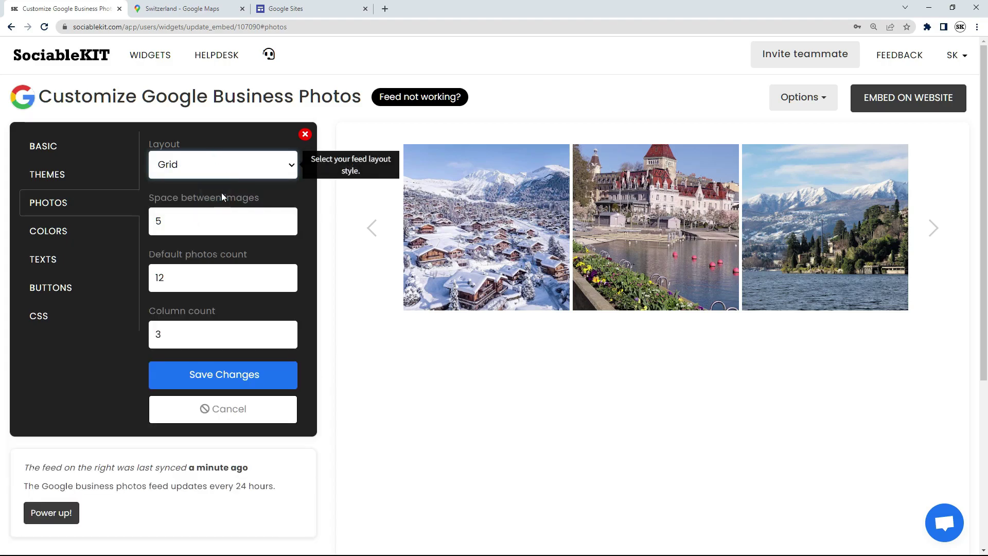
{"action": "left_click", "coordinate": [227, 377]}
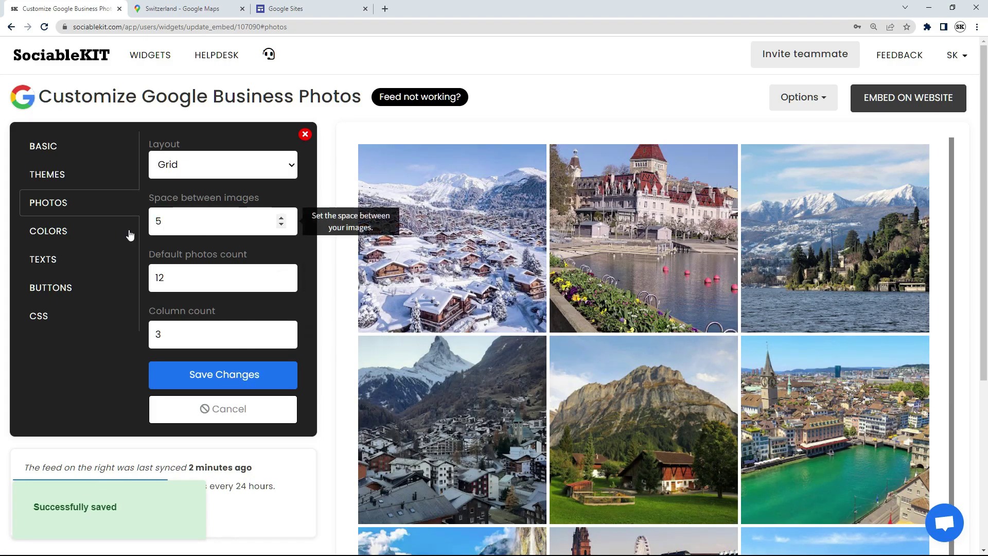
Set the widget's background color to red #ff0000 and save the change
{"action": "left_click", "coordinate": [80, 233]}
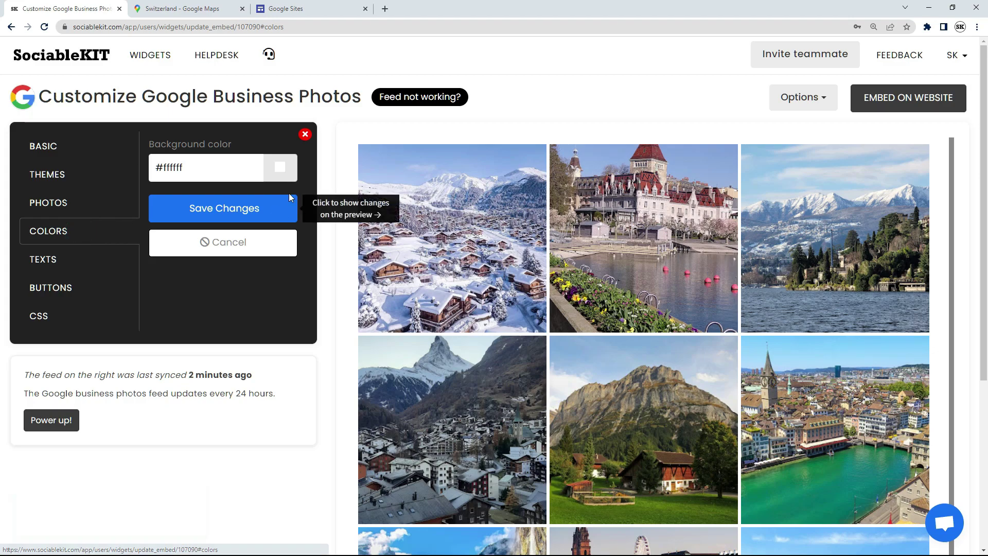
{"action": "left_click", "coordinate": [282, 166]}
{"action": "left_click", "coordinate": [277, 187]}
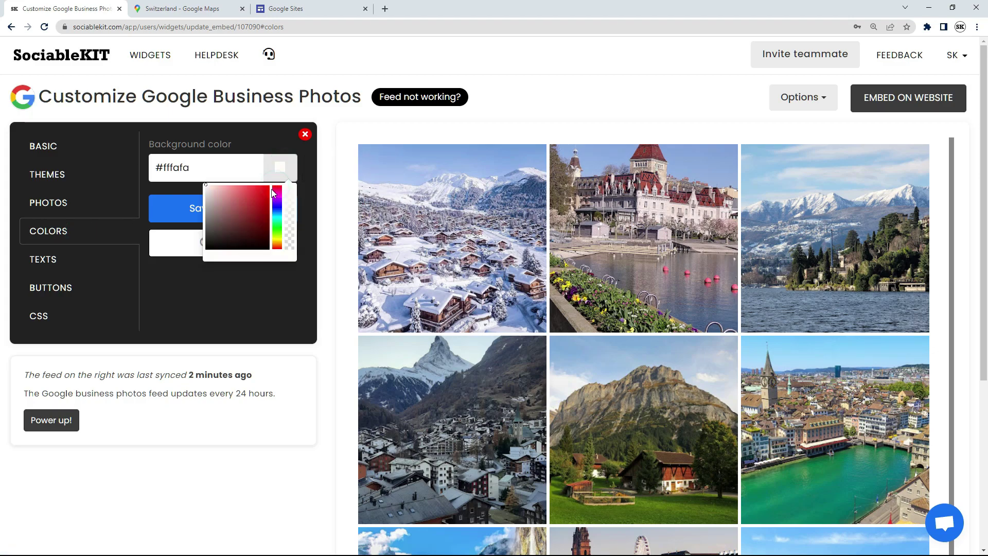
{"action": "left_click", "coordinate": [181, 191]}
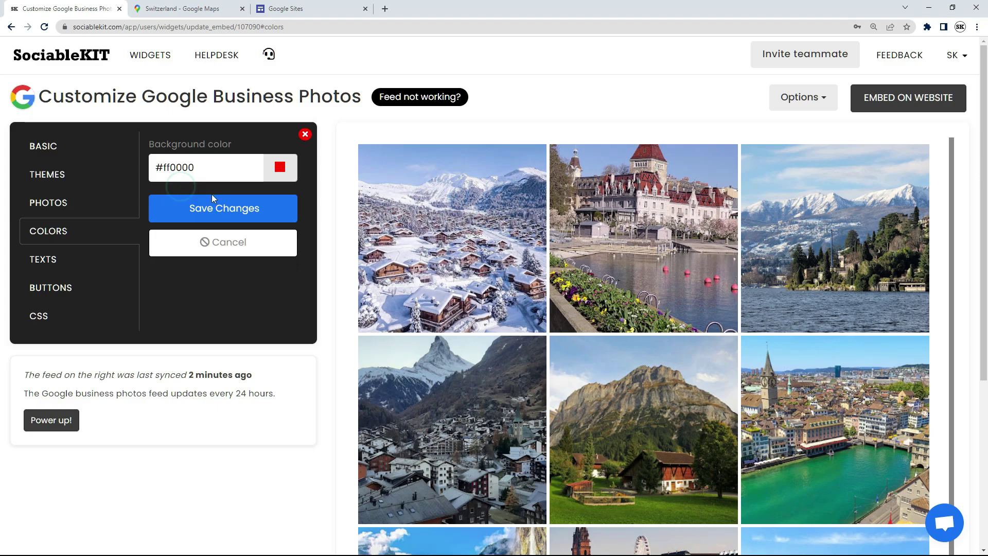
{"action": "left_click", "coordinate": [223, 209]}
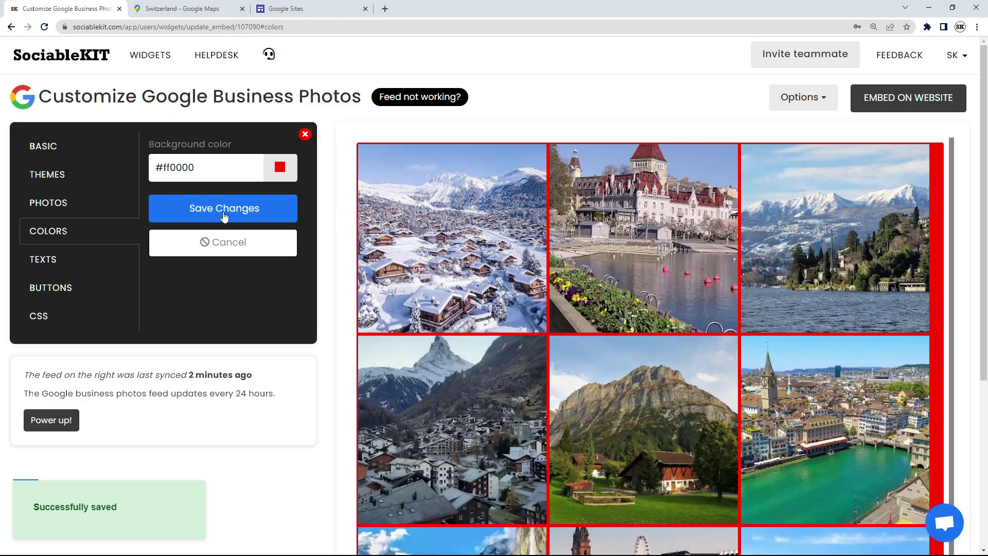
Restore the widget's background color to white #ffffff and save the change
{"action": "left_click", "coordinate": [288, 168]}
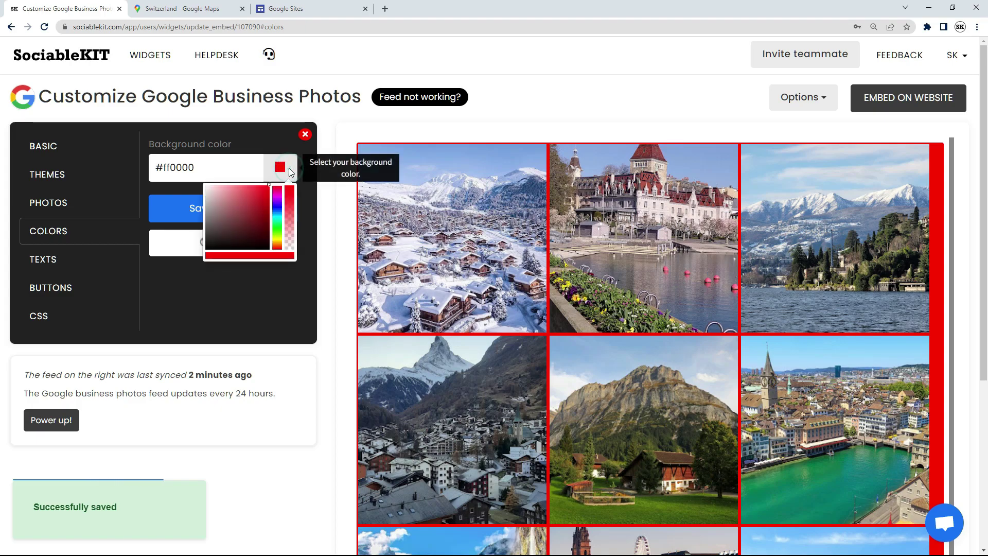
{"action": "left_click", "coordinate": [219, 187]}
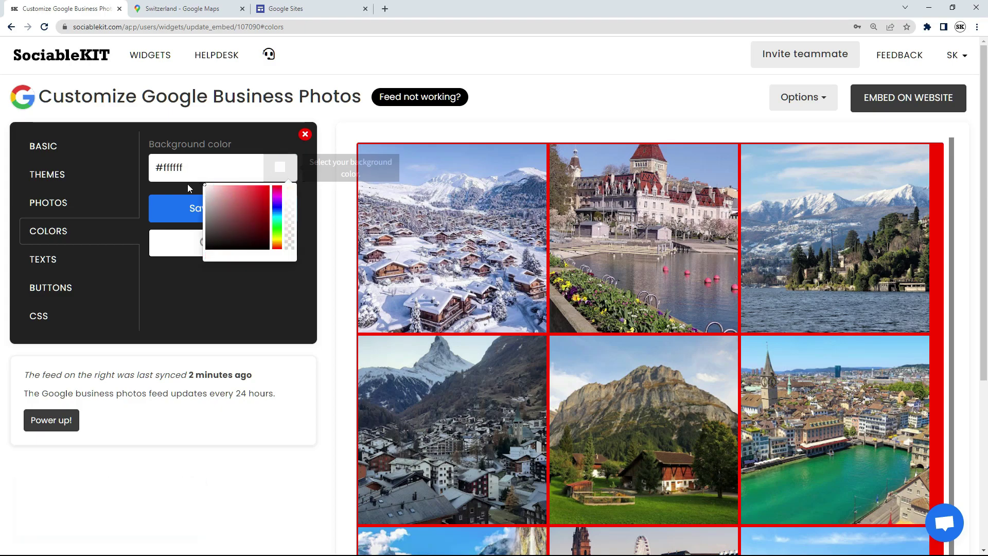
{"action": "left_click", "coordinate": [188, 183]}
{"action": "left_click", "coordinate": [220, 205]}
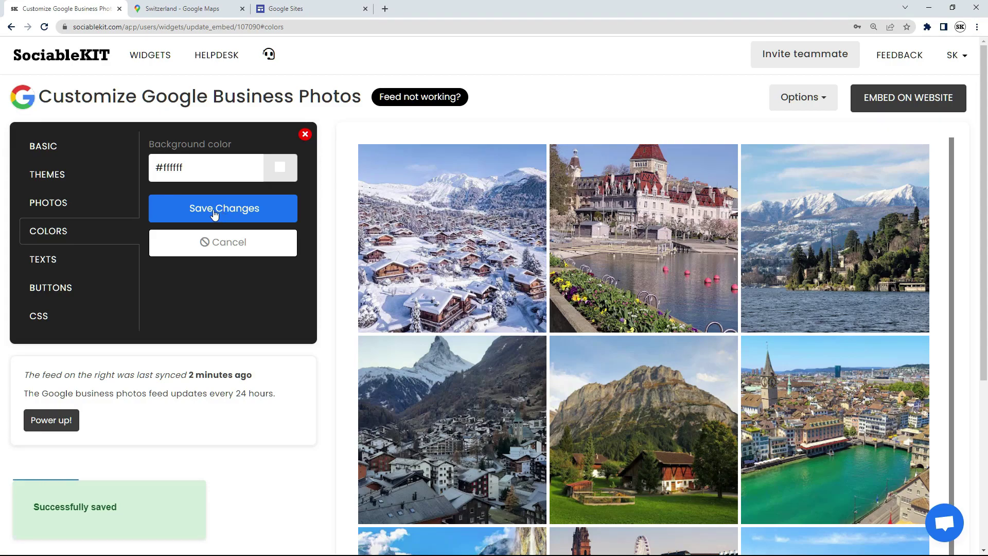
Set the widget's button background color to a bright pinkish red, #ff1050
{"action": "left_click", "coordinate": [53, 263]}
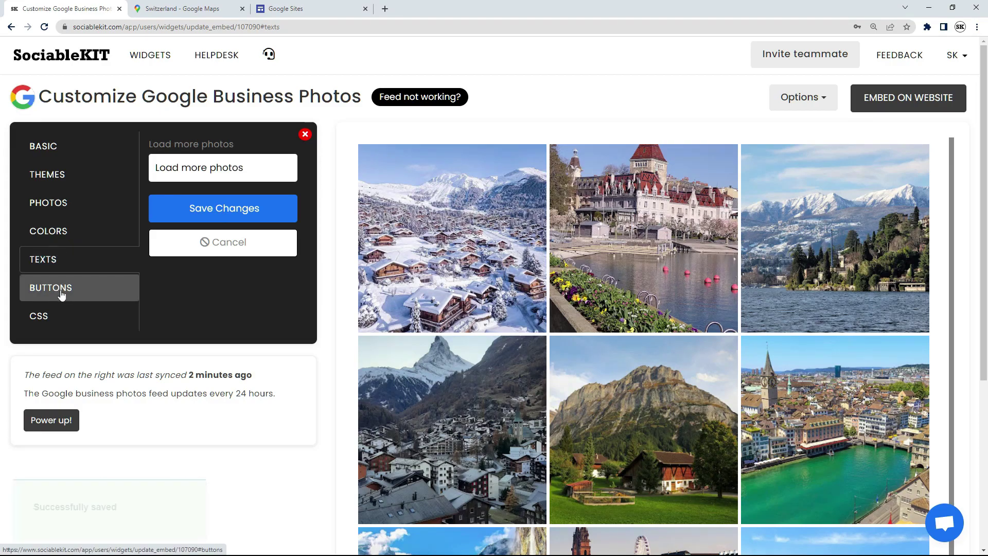
{"action": "left_click", "coordinate": [60, 286]}
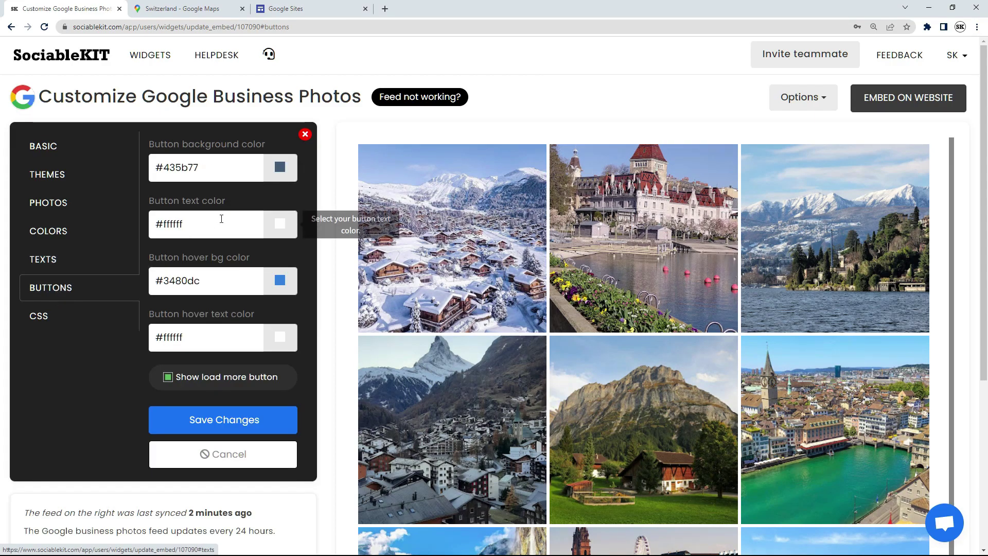
{"action": "left_click", "coordinate": [282, 169]}
{"action": "left_click", "coordinate": [264, 184]}
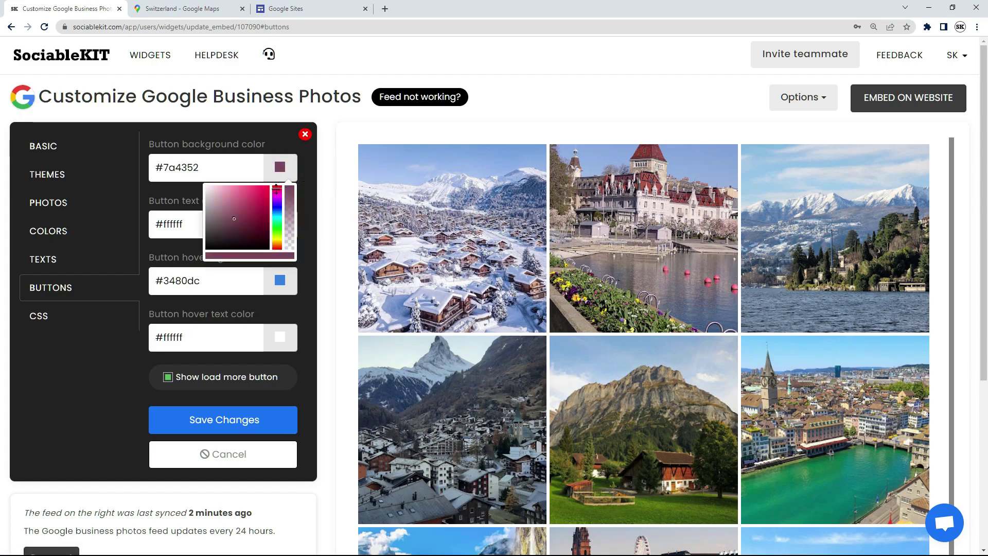
{"action": "left_click", "coordinate": [277, 187]}
{"action": "left_click", "coordinate": [188, 194]}
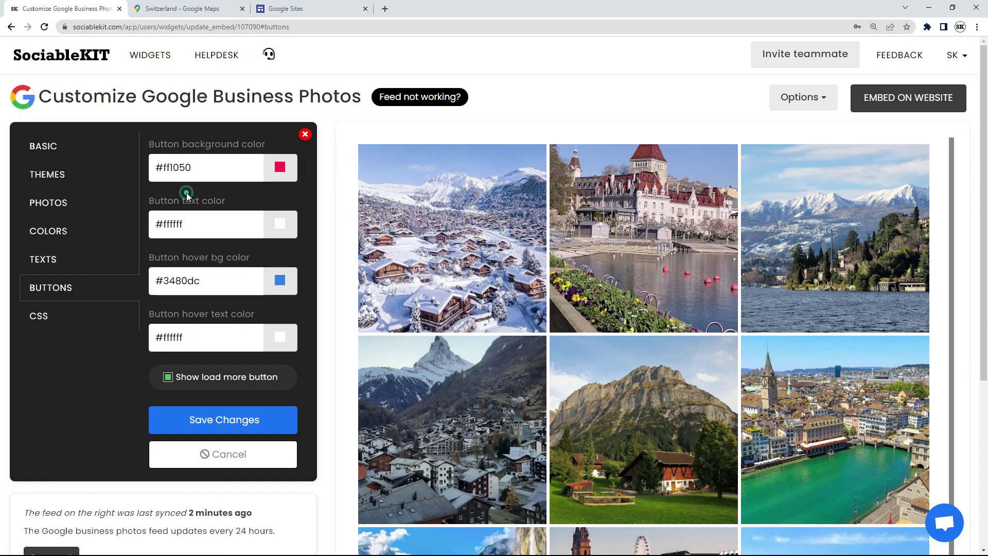
Set the button text color to black #000000 and save the button changes
{"action": "left_click", "coordinate": [281, 227]}
{"action": "left_click_drag", "start_coordinate": [216, 260], "coordinate": [205, 307]}
{"action": "left_click", "coordinate": [183, 254]}
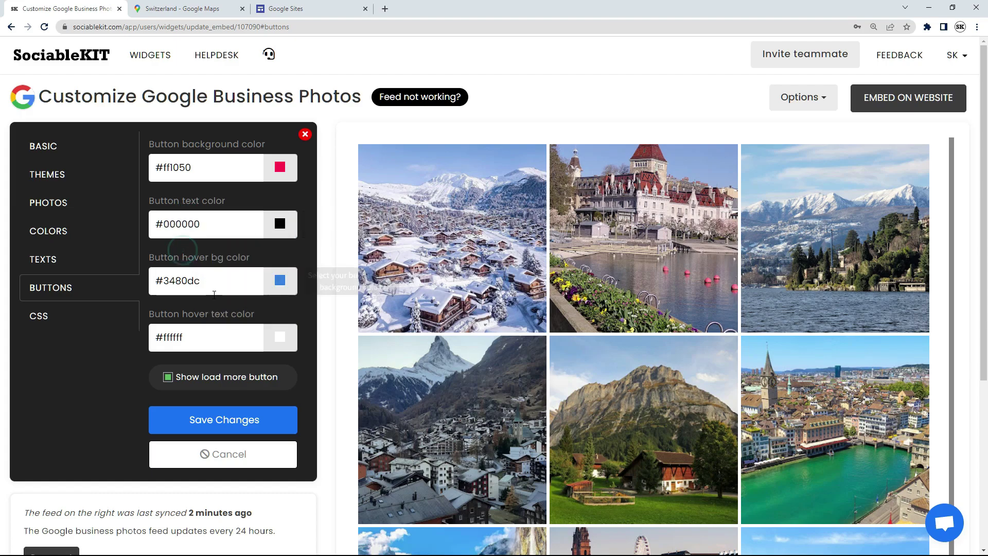
{"action": "left_click", "coordinate": [228, 421]}
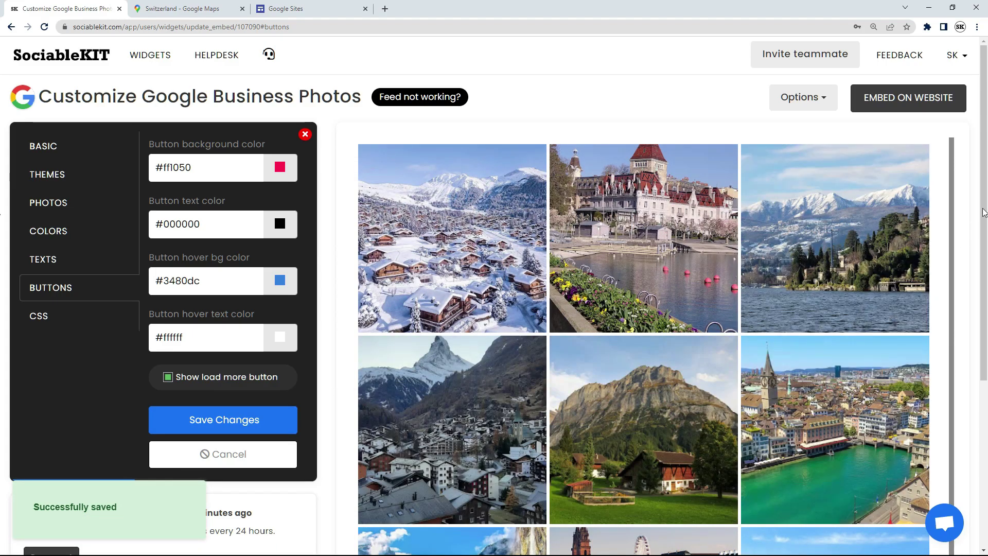
Examine the load more photos button at the end of the widget preview
{"action": "left_click_drag", "start_coordinate": [983, 212], "coordinate": [982, 390]}
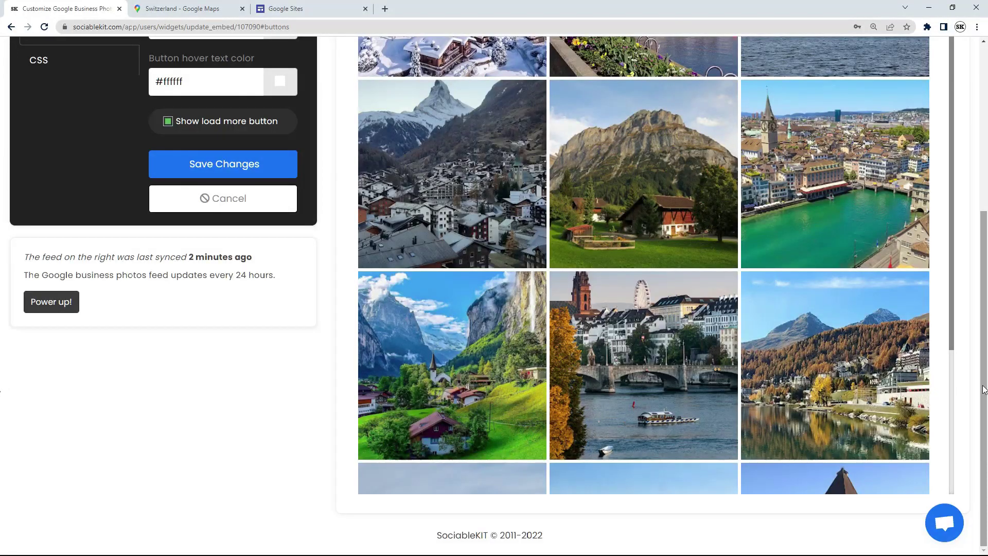
{"action": "left_click_drag", "start_coordinate": [949, 332], "coordinate": [946, 482]}
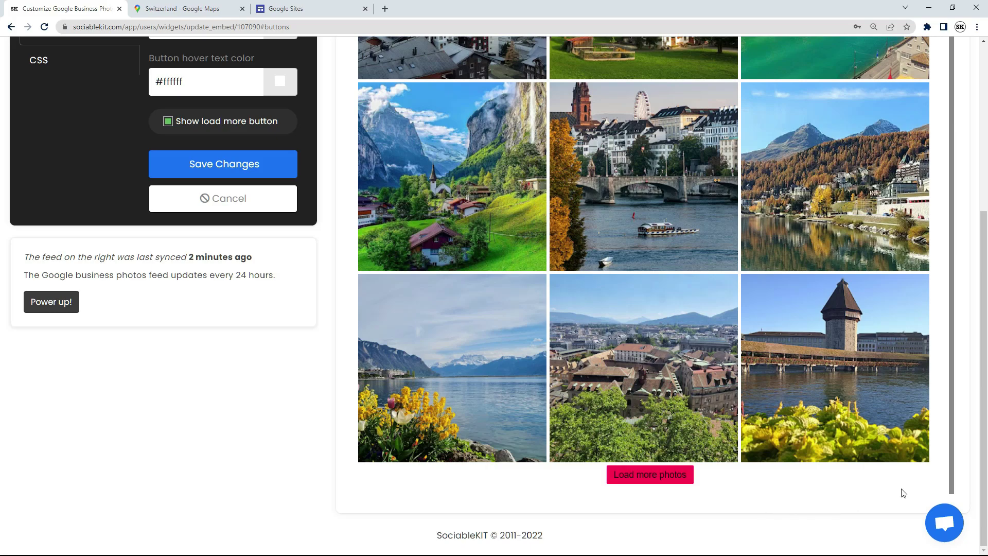
{"action": "left_click_drag", "start_coordinate": [953, 470], "coordinate": [983, 115]}
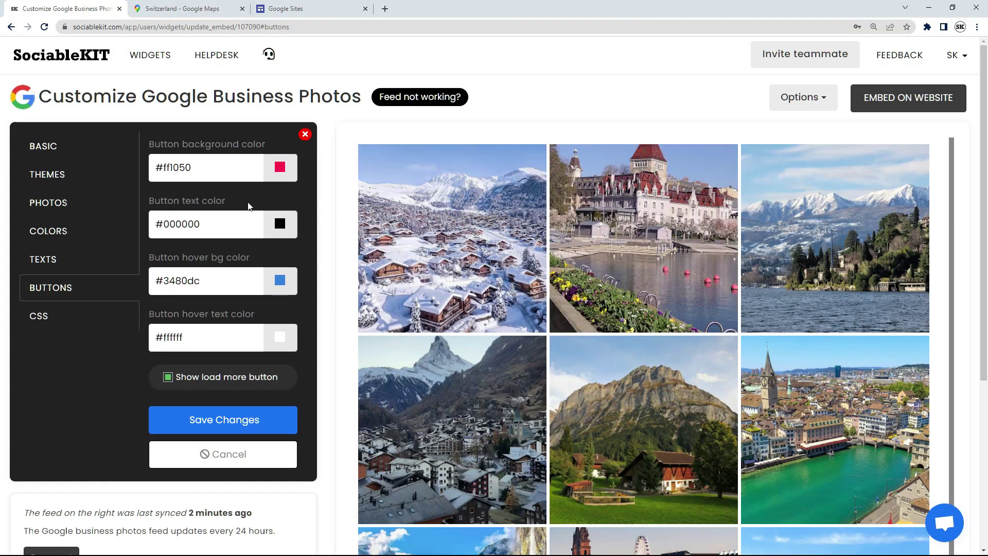
Restore the button background color to #435b77 and the button text color to #ffffff, and save the changes
{"action": "triple_click", "coordinate": [180, 167]}
{"action": "type", "text": "#435b77"}
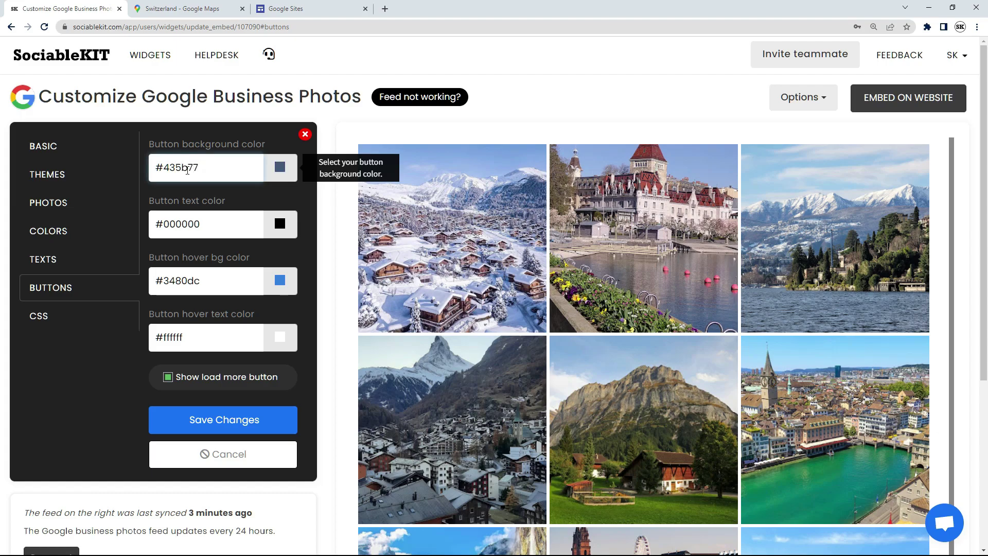
{"action": "triple_click", "coordinate": [189, 221]}
{"action": "type", "text": "#ffffff"}
{"action": "left_click", "coordinate": [227, 420]}
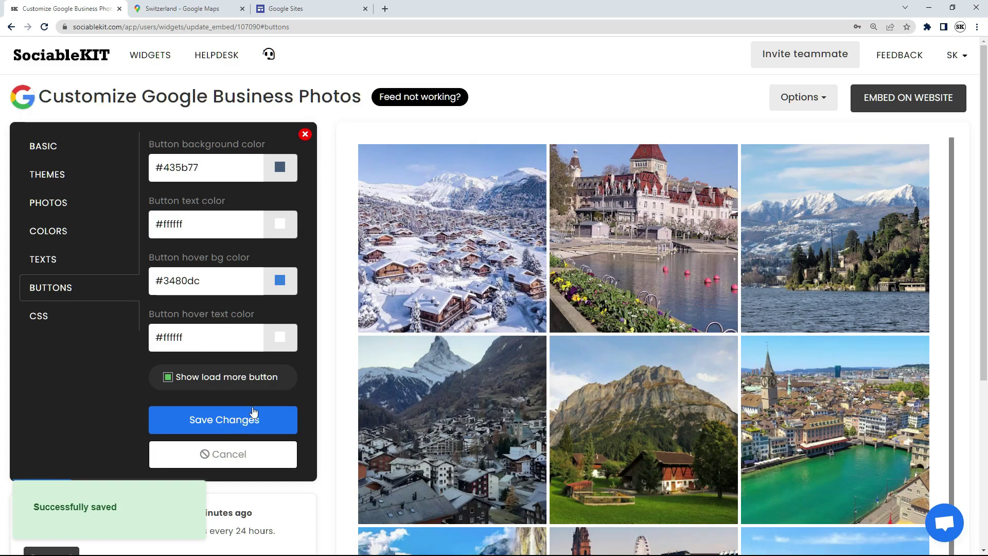
View the custom CSS settings, choose Google Sites as the website builder for embedding, and copy the widget's Javascript code
{"action": "left_click", "coordinate": [67, 316]}
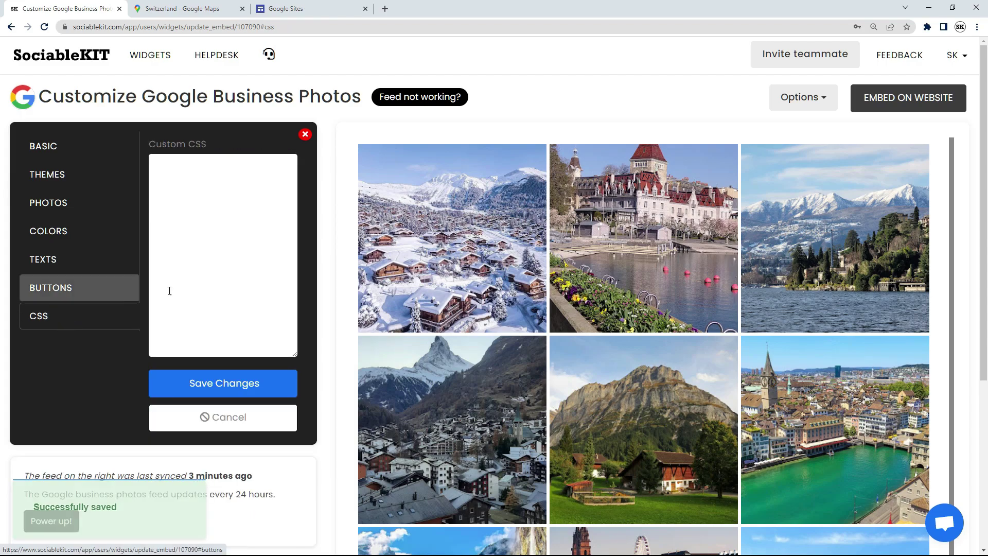
{"action": "left_click", "coordinate": [907, 99]}
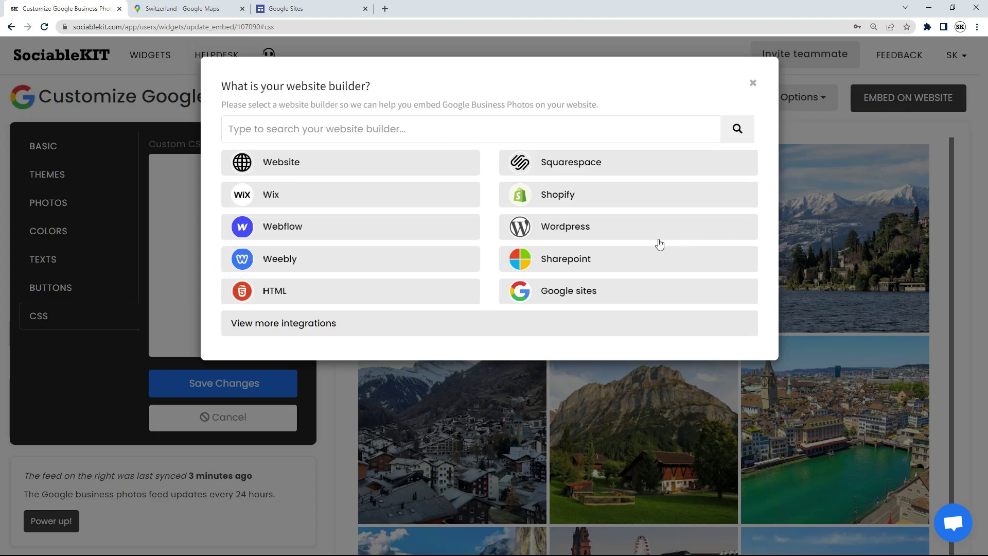
{"action": "left_click", "coordinate": [558, 291]}
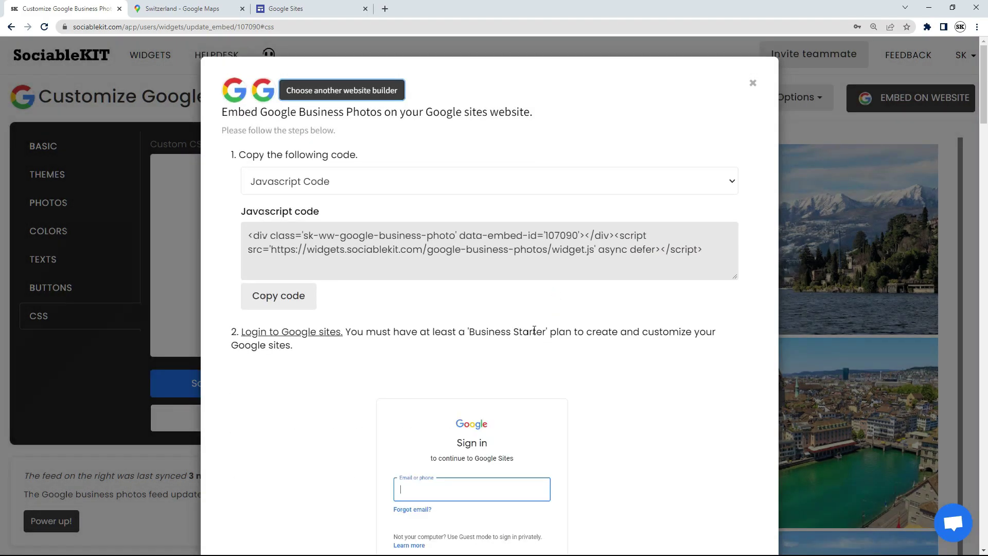
{"action": "left_click", "coordinate": [273, 299]}
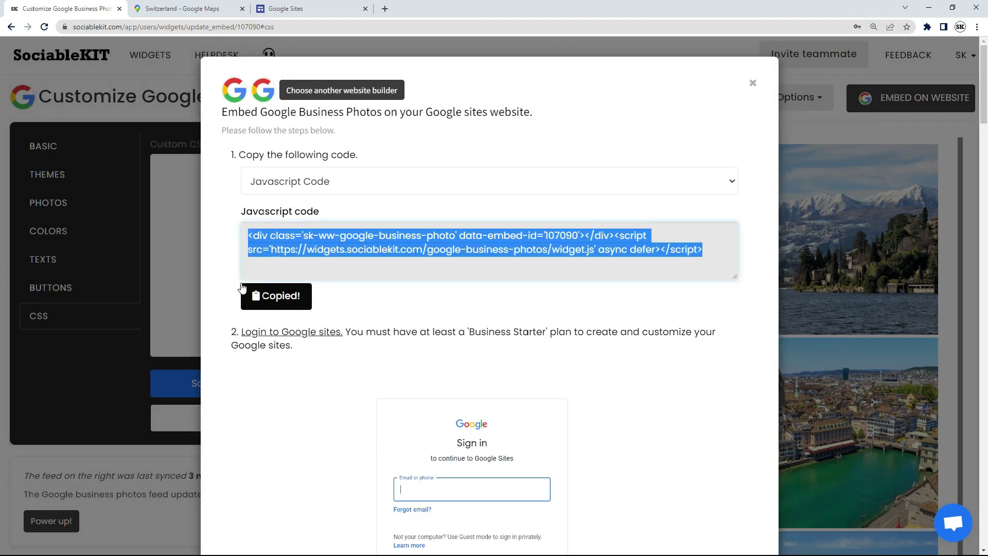
Switch to Google Sites, open the SociableKIT site, and insert the copied widget code as an embed on the page
{"action": "left_click", "coordinate": [303, 16]}
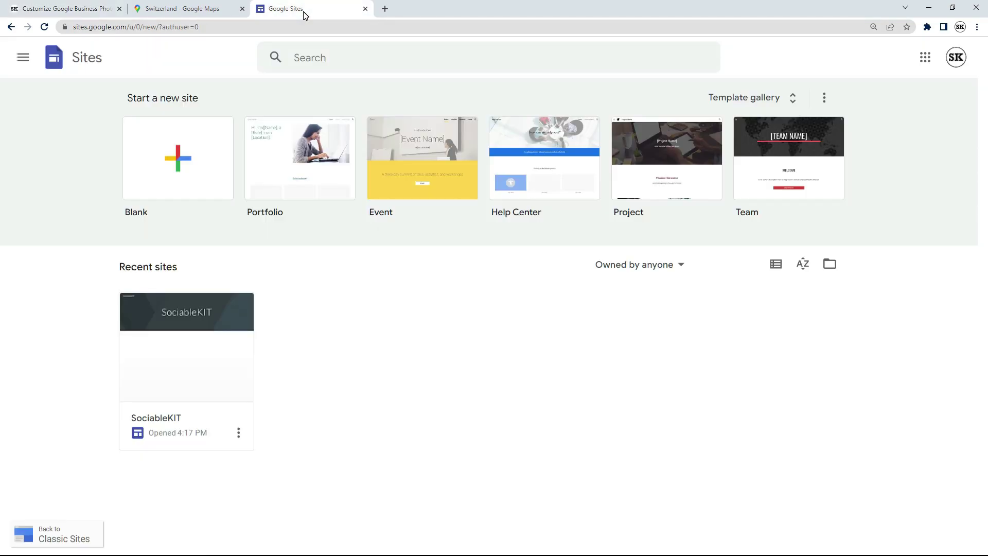
{"action": "left_click", "coordinate": [188, 360]}
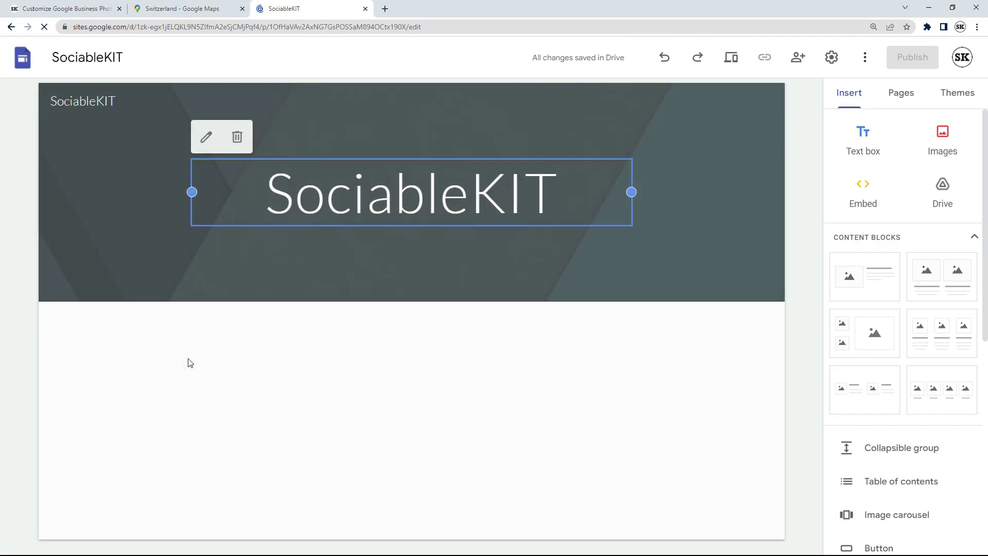
{"action": "left_click", "coordinate": [862, 185]}
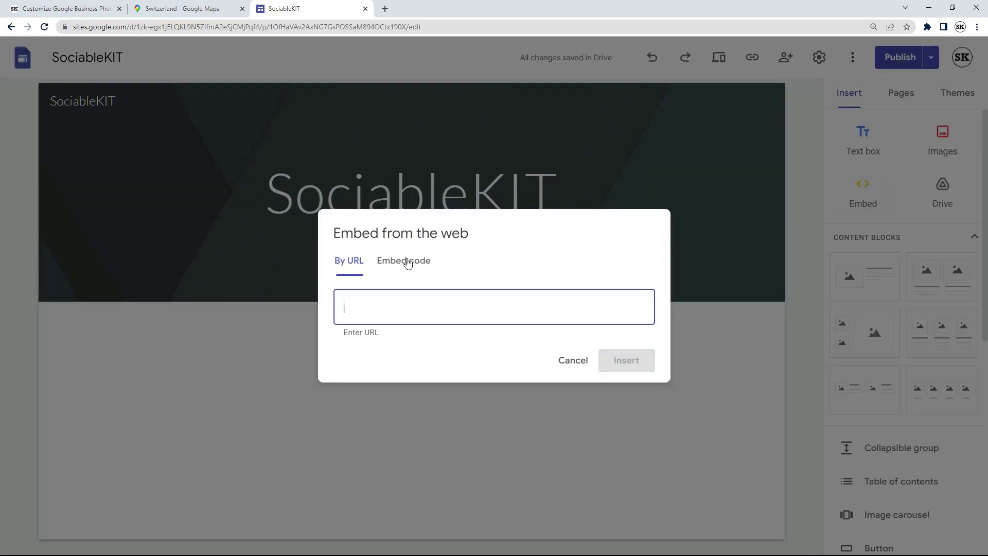
{"action": "left_click", "coordinate": [408, 262]}
{"action": "right_click", "coordinate": [343, 286]}
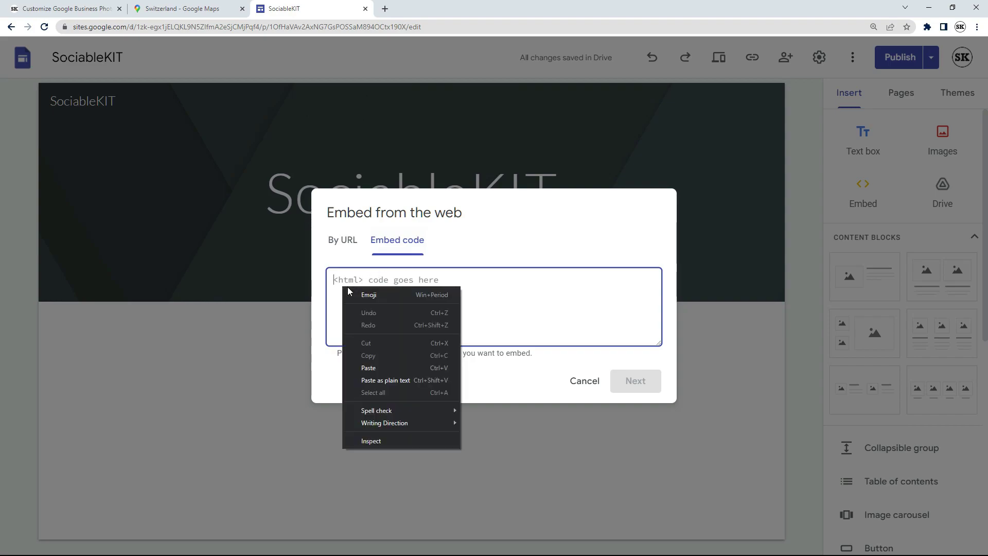
{"action": "left_click", "coordinate": [377, 366]}
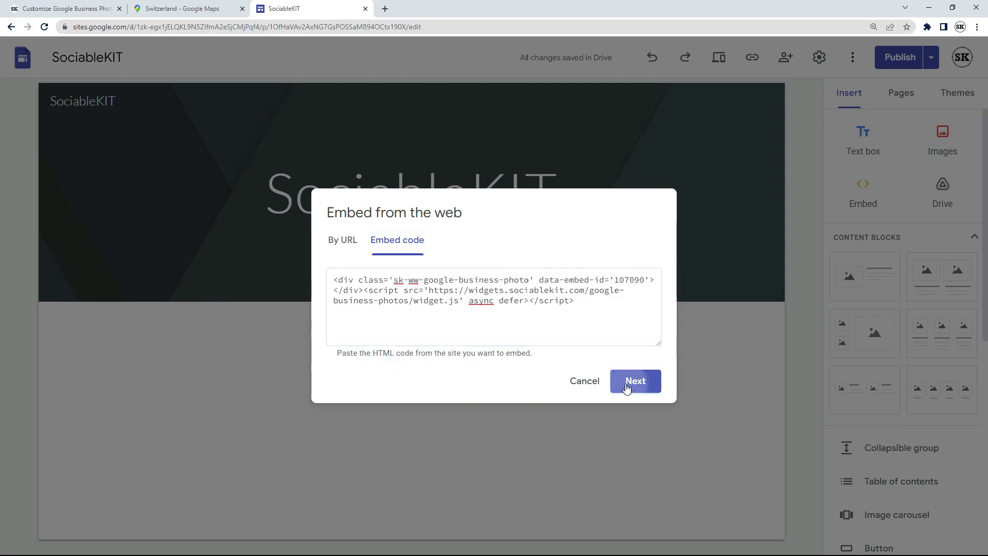
{"action": "left_click", "coordinate": [633, 384]}
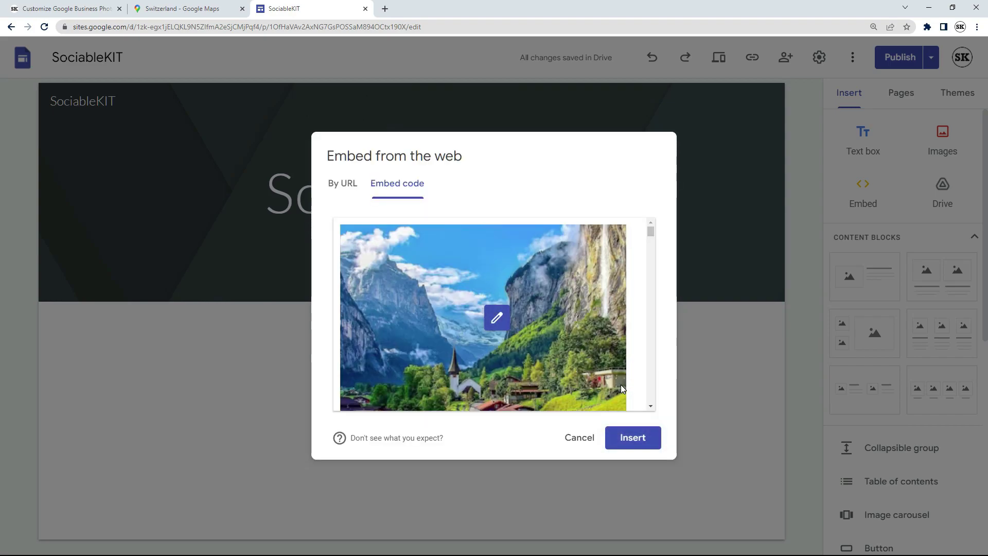
{"action": "left_click", "coordinate": [629, 441]}
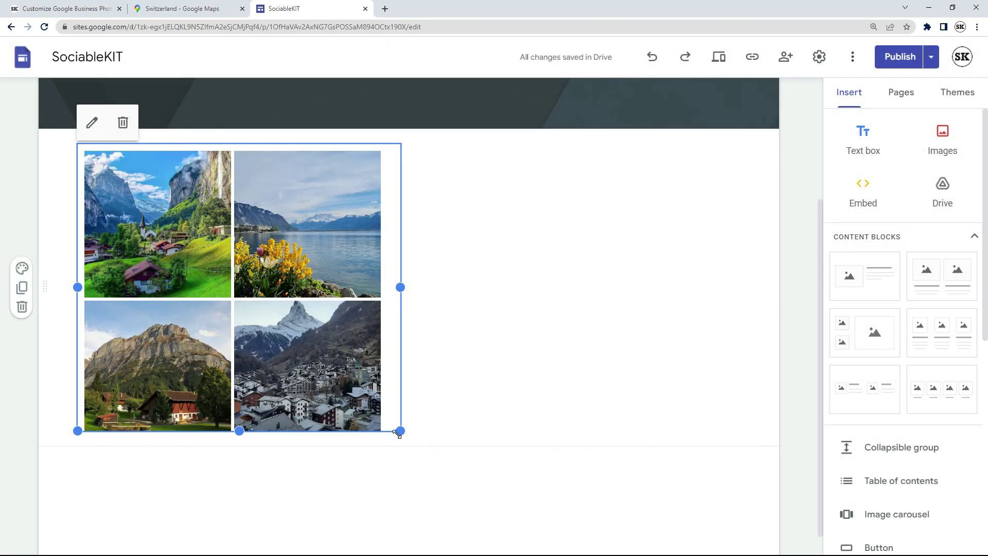
Enlarge the embedded photo widget to about the full content width of the page and publish the site
{"action": "left_click_drag", "start_coordinate": [403, 437], "coordinate": [763, 539]}
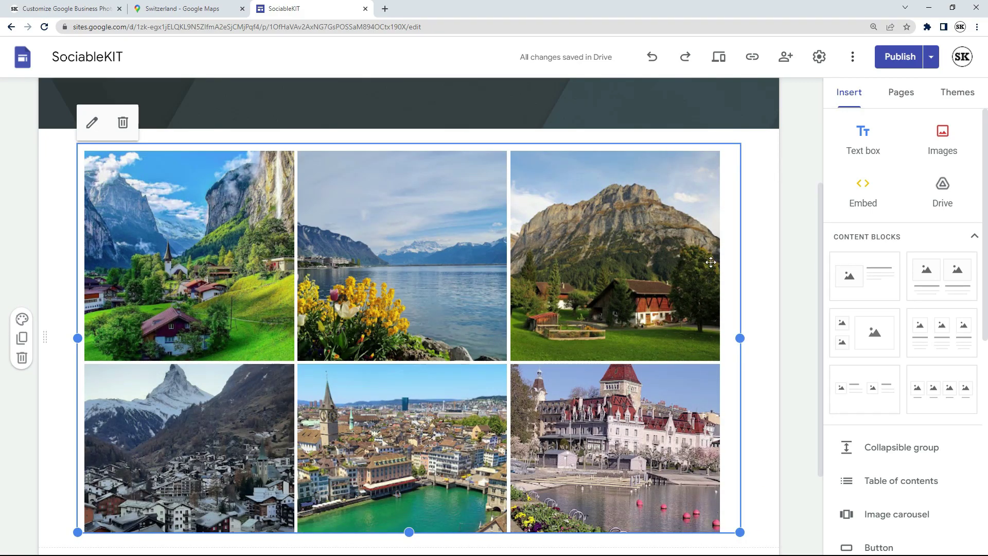
{"action": "left_click", "coordinate": [890, 63]}
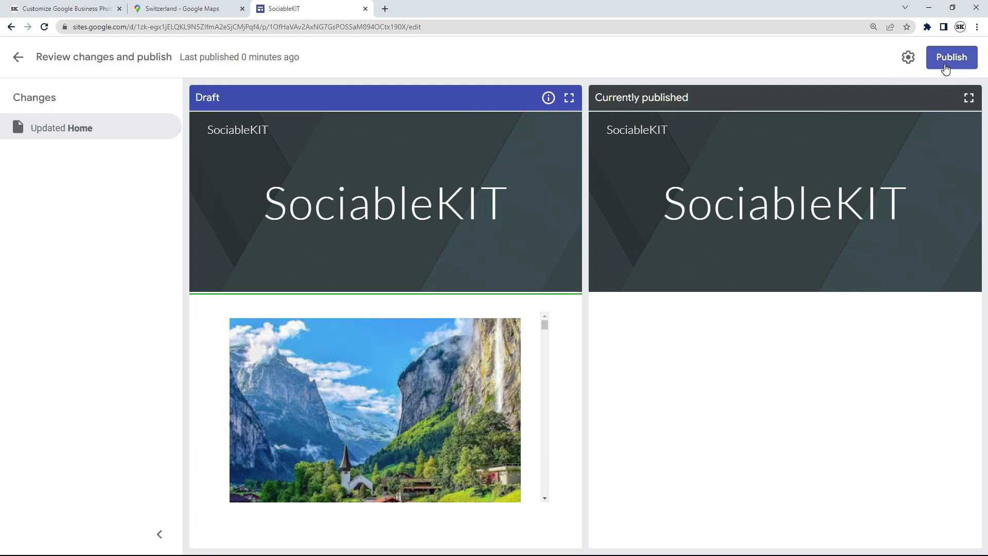
{"action": "left_click", "coordinate": [946, 61]}
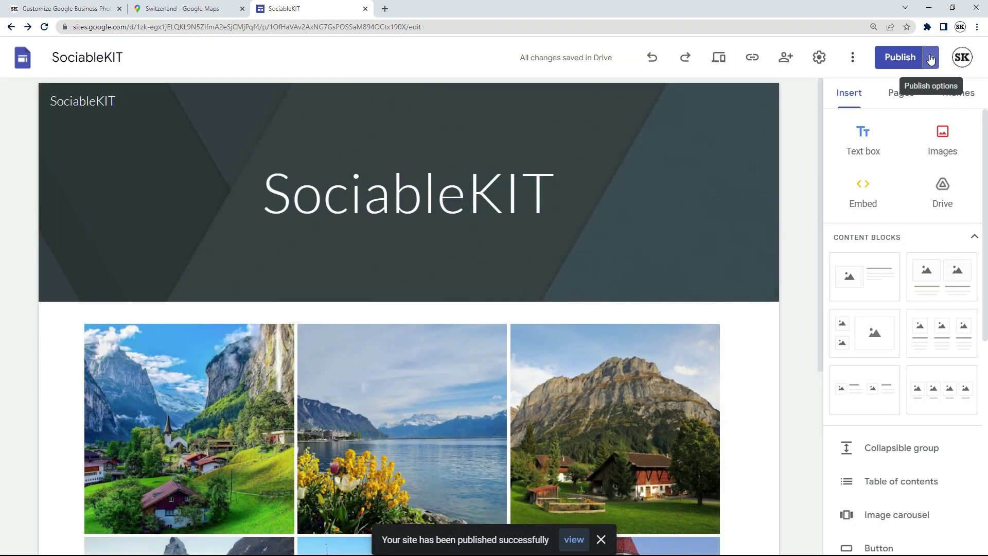
View the published site and load more photos in the embedded gallery
{"action": "left_click", "coordinate": [931, 58]}
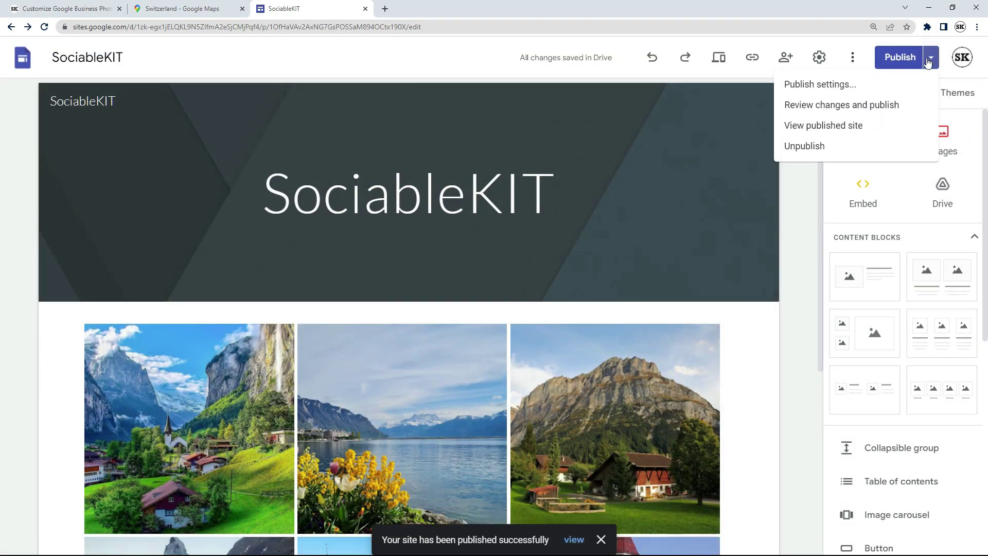
{"action": "left_click", "coordinate": [811, 125]}
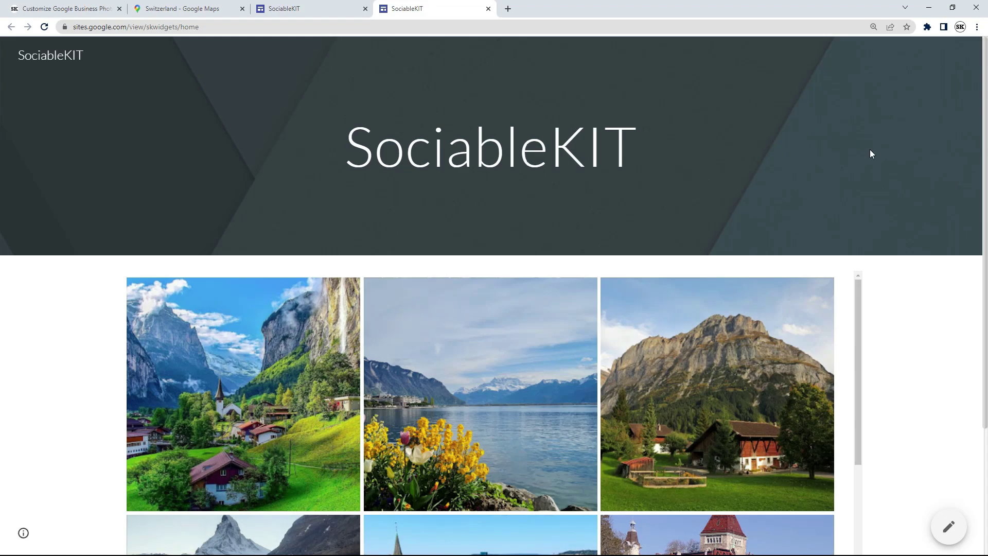
{"action": "scroll", "coordinate": [2, 216], "scroll_direction": "down", "scroll_amount": 3}
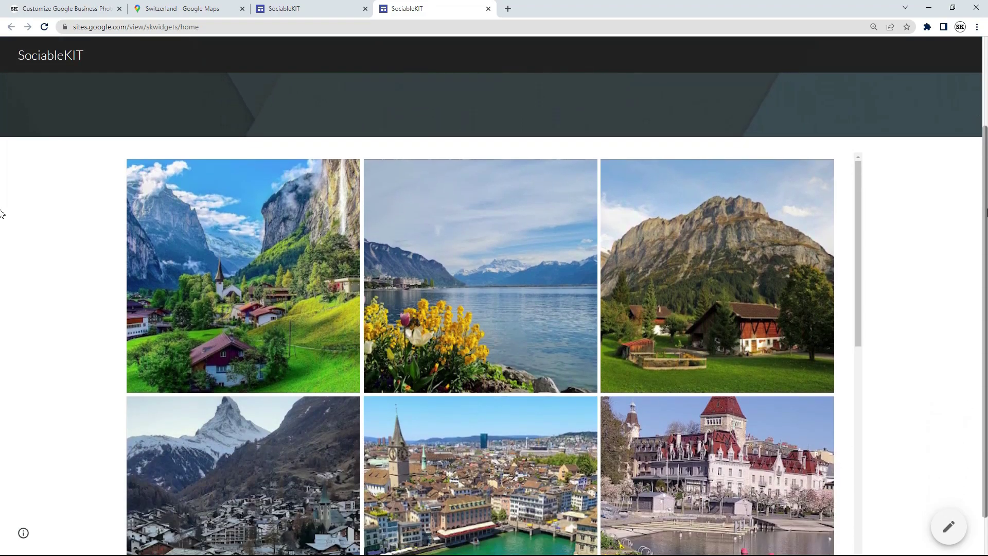
{"action": "left_click_drag", "start_coordinate": [860, 184], "coordinate": [838, 434]}
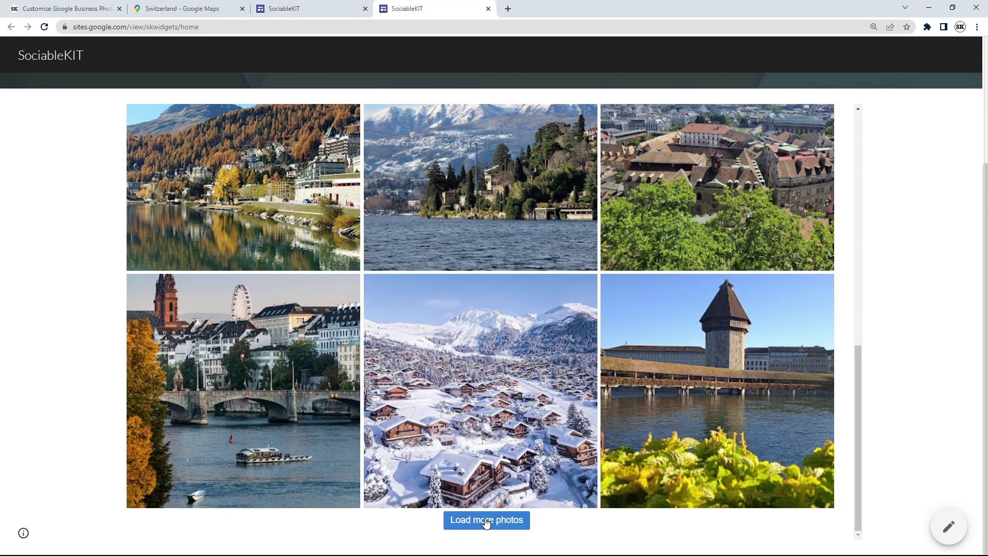
{"action": "left_click", "coordinate": [487, 520]}
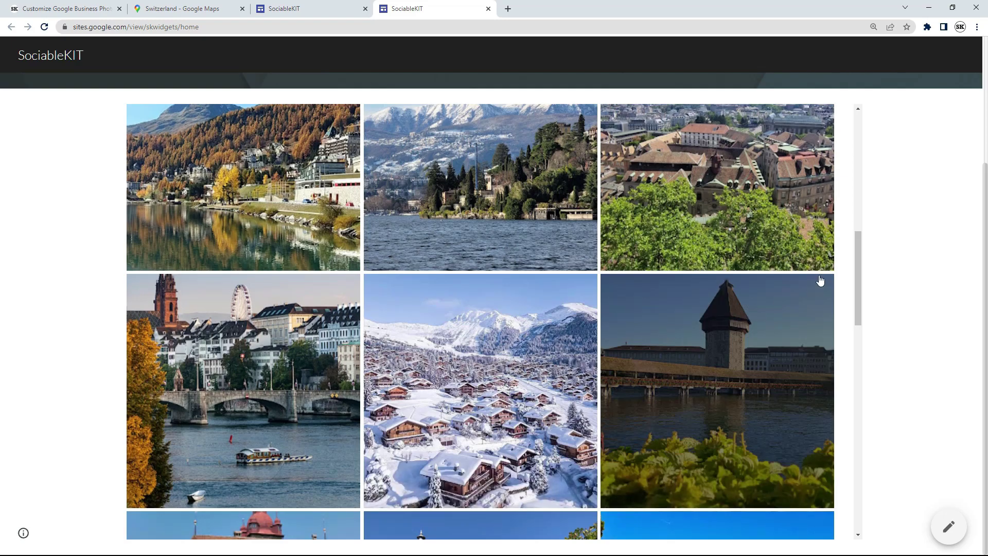
{"action": "mouse_move", "coordinate": [857, 236]}
{"action": "left_mouse_down"}
{"action": "mouse_move", "coordinate": [856, 370]}
{"action": "mouse_move", "coordinate": [842, 458]}
{"action": "mouse_move", "coordinate": [876, 284]}
{"action": "mouse_move", "coordinate": [873, 225]}
{"action": "left_mouse_up"}
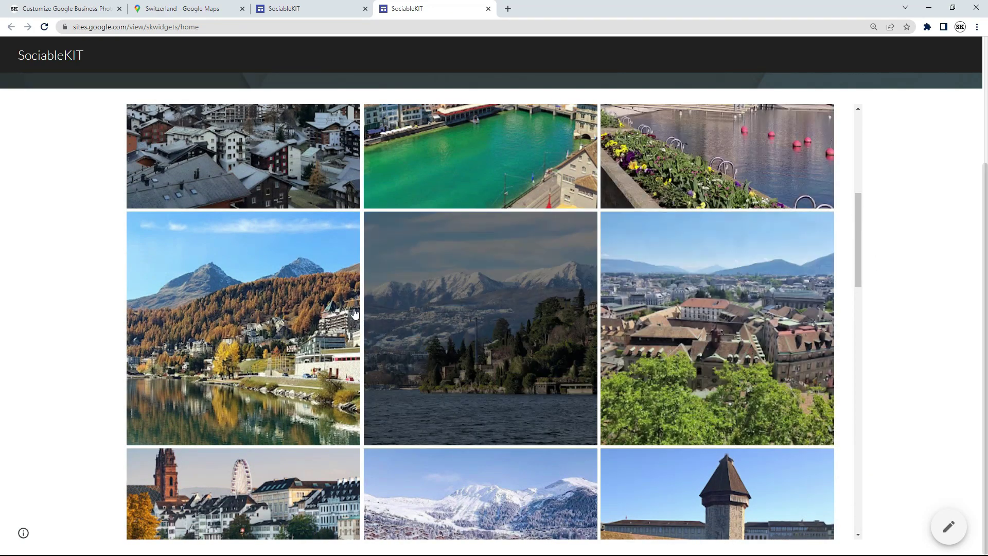
Enlarge the autumn lake photo, page forward two photos, close the enlarged view, and return to the top of the page
{"action": "left_click", "coordinate": [255, 325]}
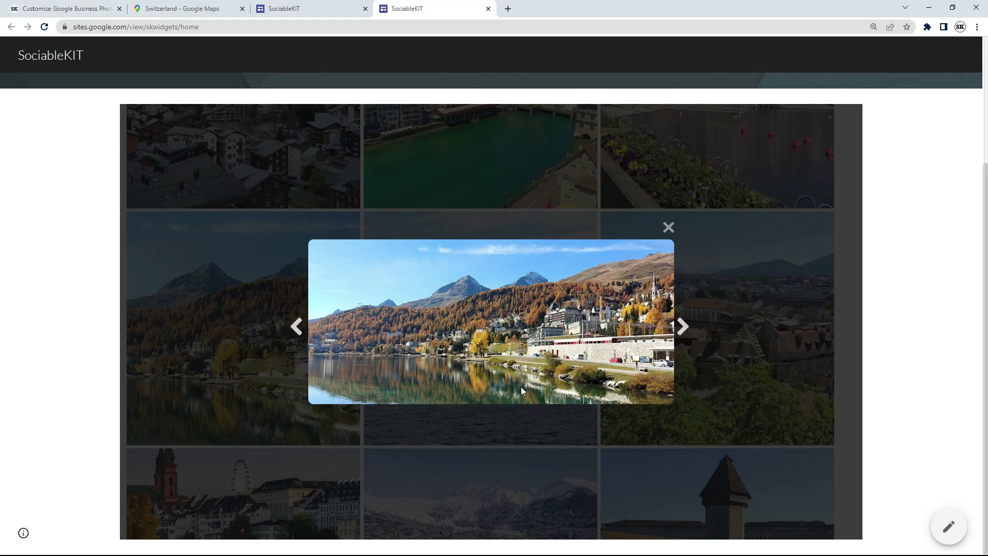
{"action": "left_click", "coordinate": [683, 328]}
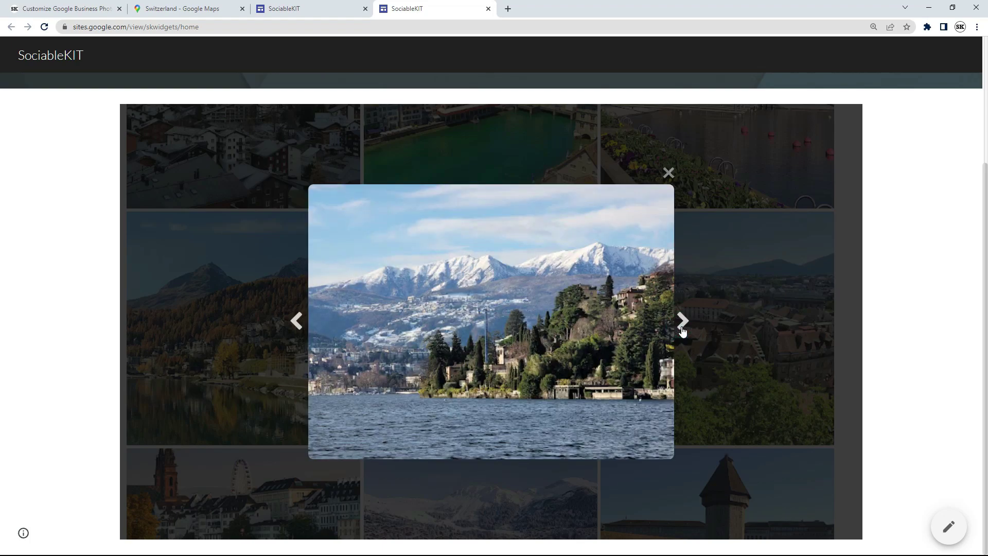
{"action": "left_click", "coordinate": [682, 327]}
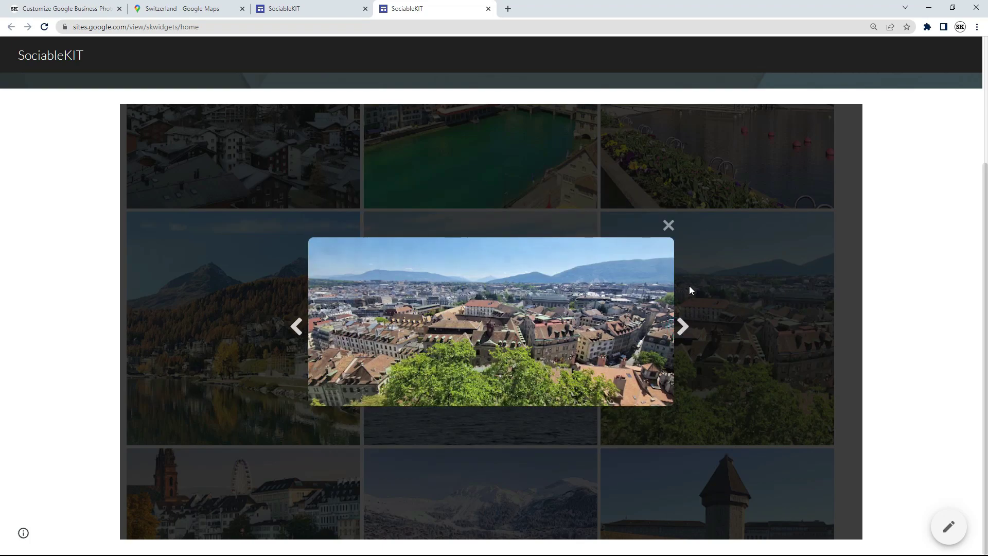
{"action": "left_click", "coordinate": [668, 226]}
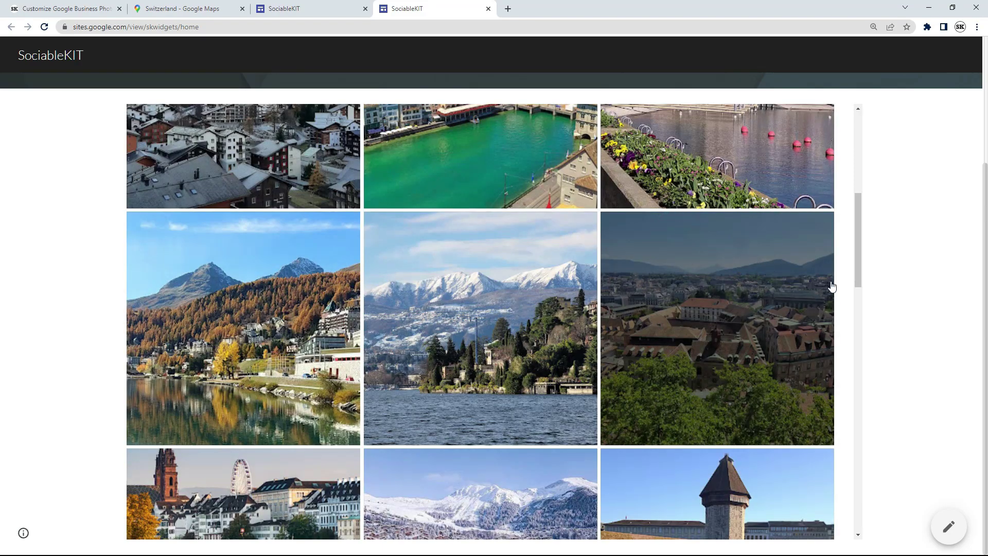
{"action": "left_click_drag", "start_coordinate": [857, 276], "coordinate": [858, 188]}
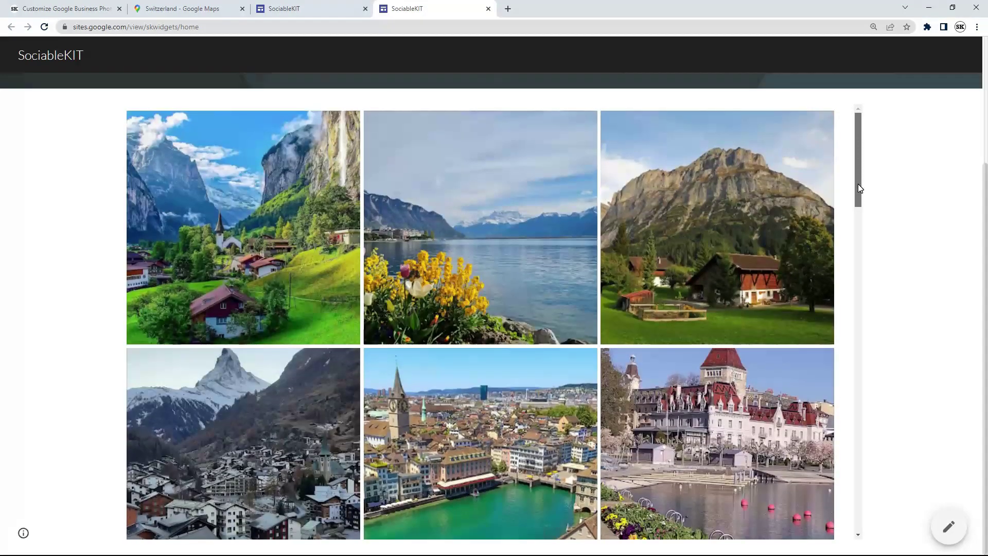
{"action": "scroll", "coordinate": [974, 216], "scroll_direction": "up", "scroll_amount": 1}
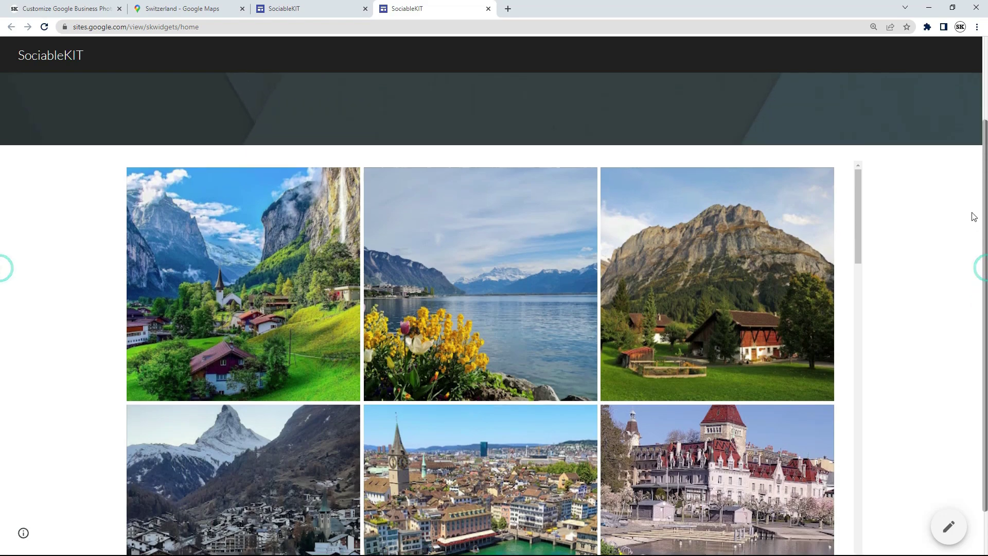
{"action": "scroll", "coordinate": [972, 206], "scroll_direction": "up", "scroll_amount": 2}
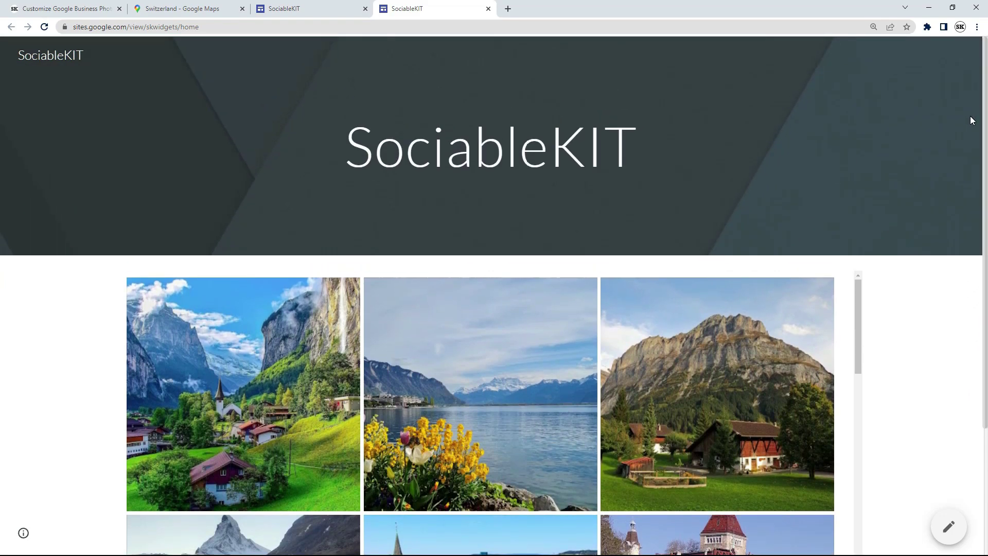